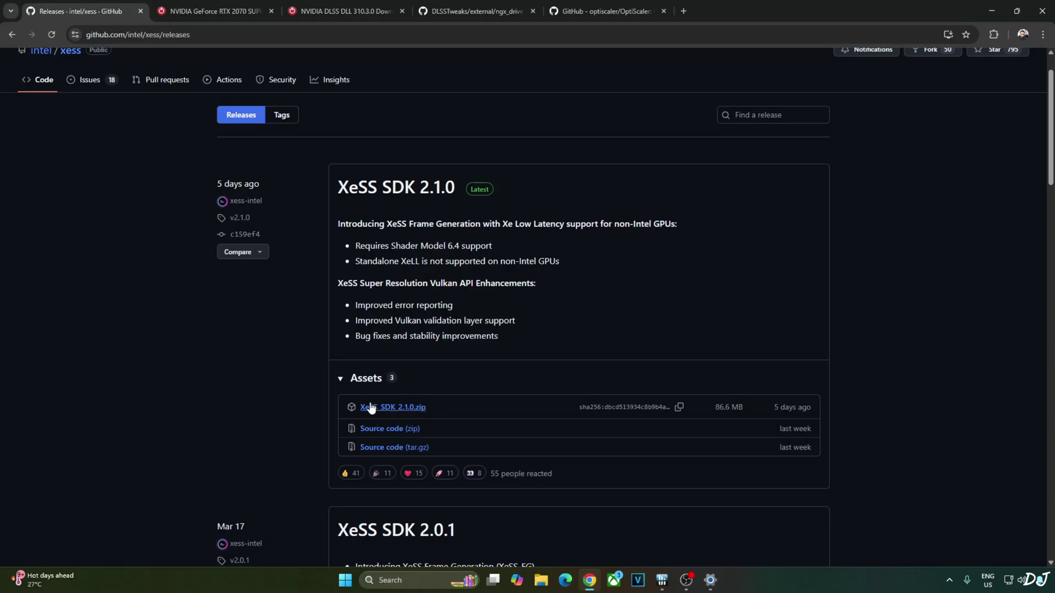
- Close the intel/xess releases tab and the RTX 2070 Super specs tab
{"action": "key", "text": "ctrl+w"}
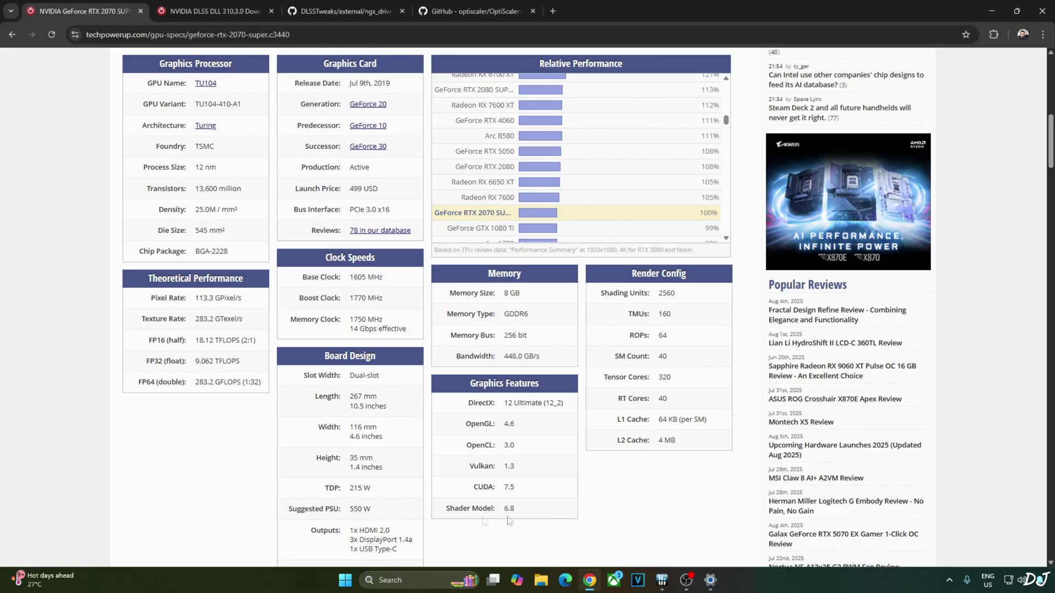
{"action": "key", "text": "ctrl+w"}
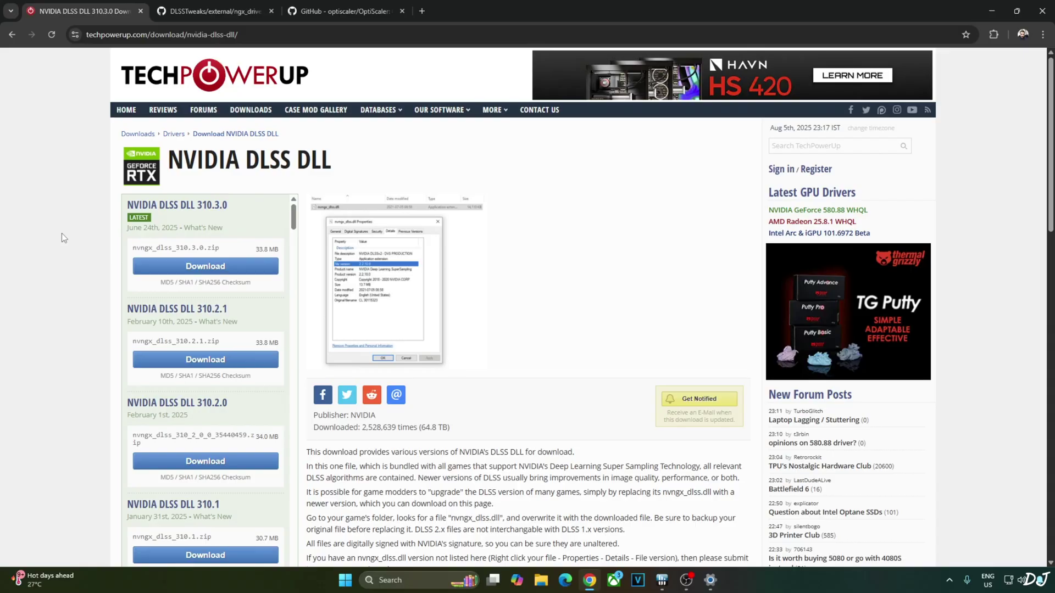
- Download NVIDIA DLSS DLL 310.3.0 and expand the OptiScaler Nightly Builds assets list
{"action": "left_click", "coordinate": [218, 267]}
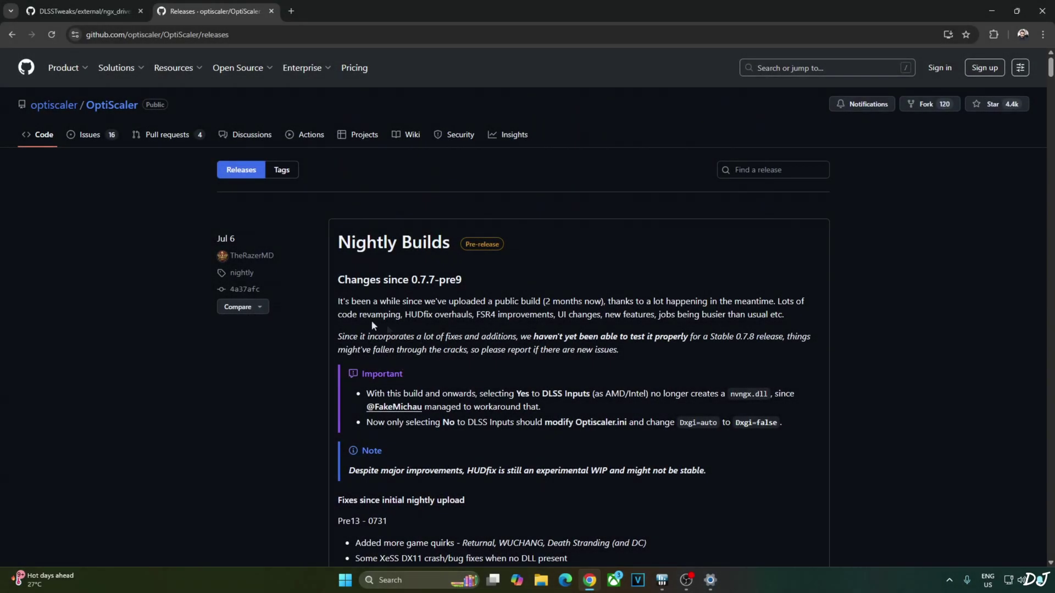
{"action": "scroll", "coordinate": [197, 349], "scroll_direction": "down", "scroll_amount": 20}
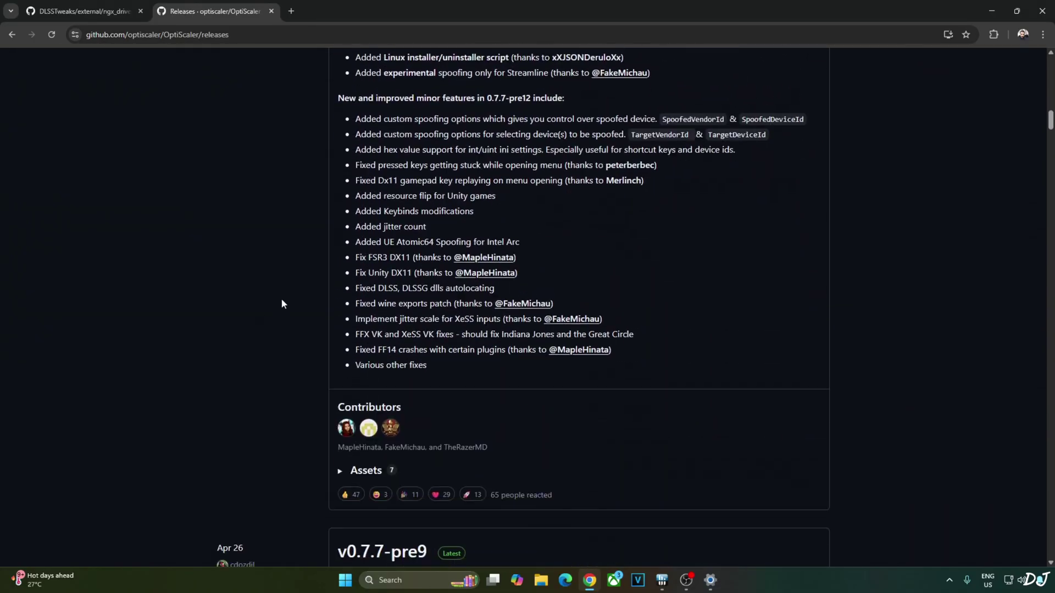
{"action": "scroll", "coordinate": [280, 303], "scroll_direction": "down", "scroll_amount": 2}
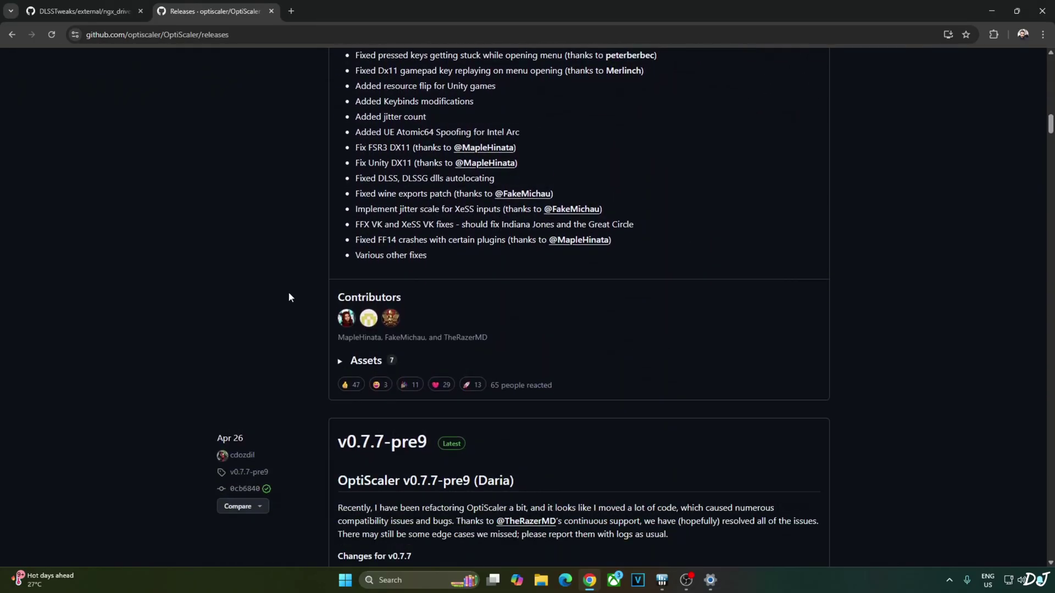
{"action": "left_click", "coordinate": [366, 361]}
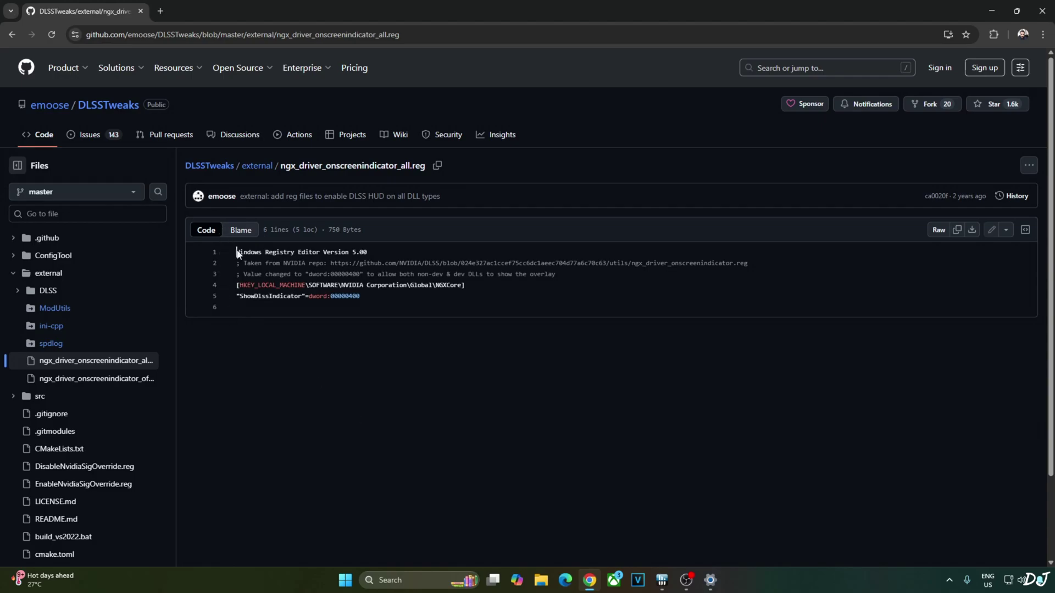
- Copy all five lines of ngx_driver_onscreenindicator_all.reg, then start a new item in the overlay folder
{"action": "left_click_drag", "start_coordinate": [236, 252], "coordinate": [405, 293]}
{"action": "right_click", "coordinate": [445, 275]}
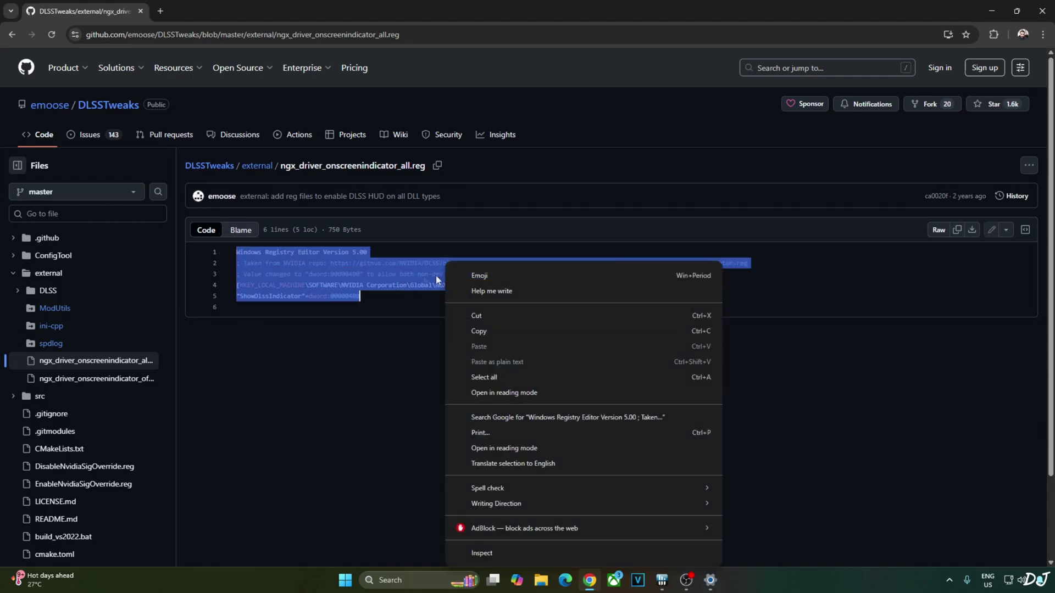
{"action": "left_click", "coordinate": [519, 331]}
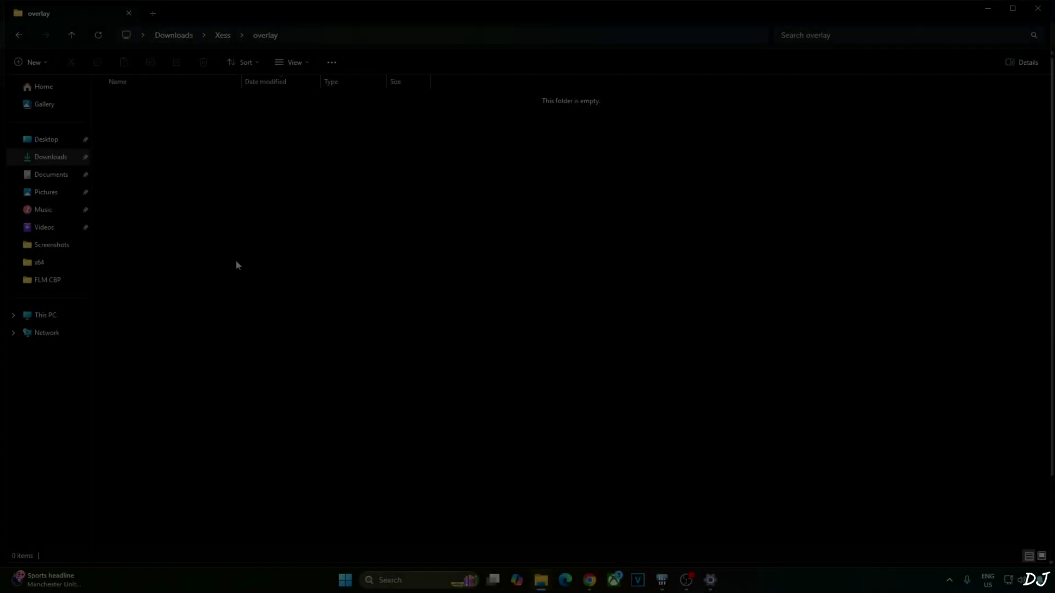
{"action": "right_click", "coordinate": [236, 260]}
- Create a new text document named overlay.reg in the overlay folder
{"action": "mouse_move", "coordinate": [297, 348]}
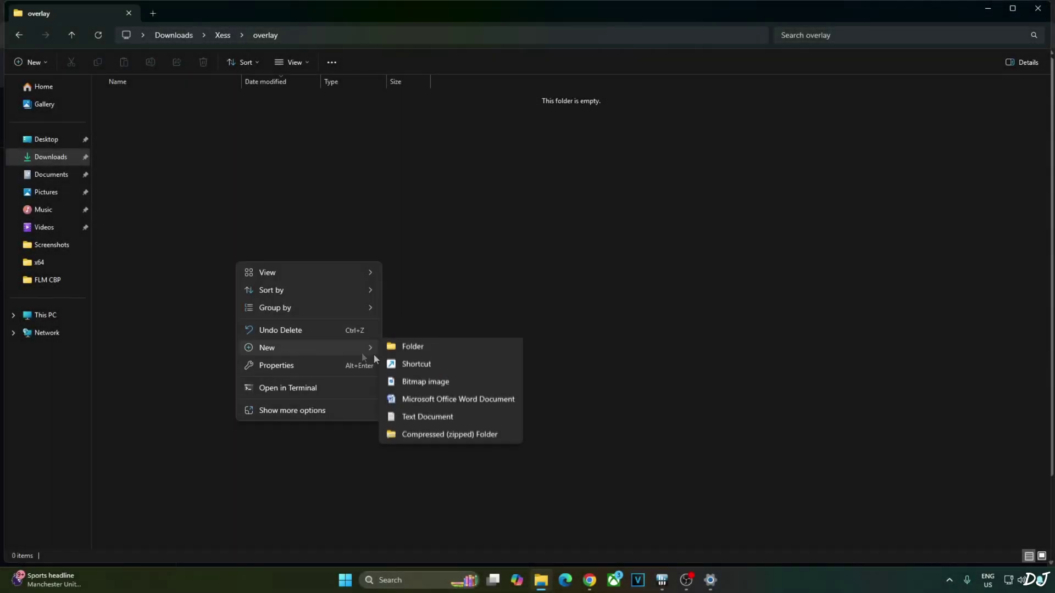
{"action": "left_click", "coordinate": [424, 419]}
{"action": "type", "text": "over"}
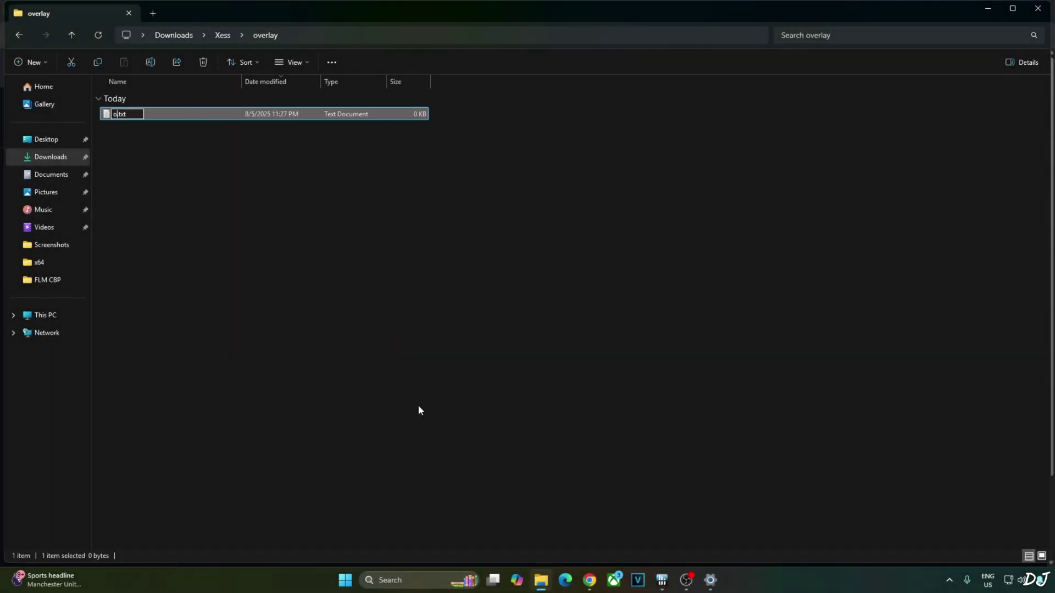
{"action": "type", "text": "lay"}
{"action": "key", "text": "BackSpace"}
{"action": "key", "text": "BackSpace"}
{"action": "key", "text": "BackSpace"}
{"action": "type", "text": "reg"}
{"action": "key", "text": "Return"}
{"action": "key", "text": "Return"}
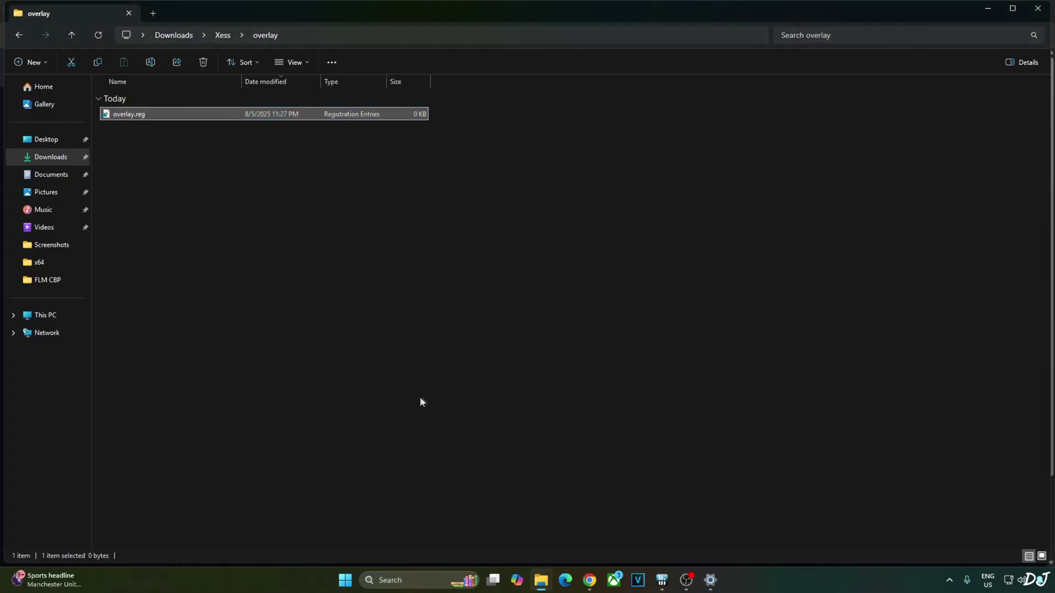
- Paste the copied registry text into overlay.reg in Notepad and save it
{"action": "right_click", "coordinate": [130, 116]}
{"action": "mouse_move", "coordinate": [185, 174]}
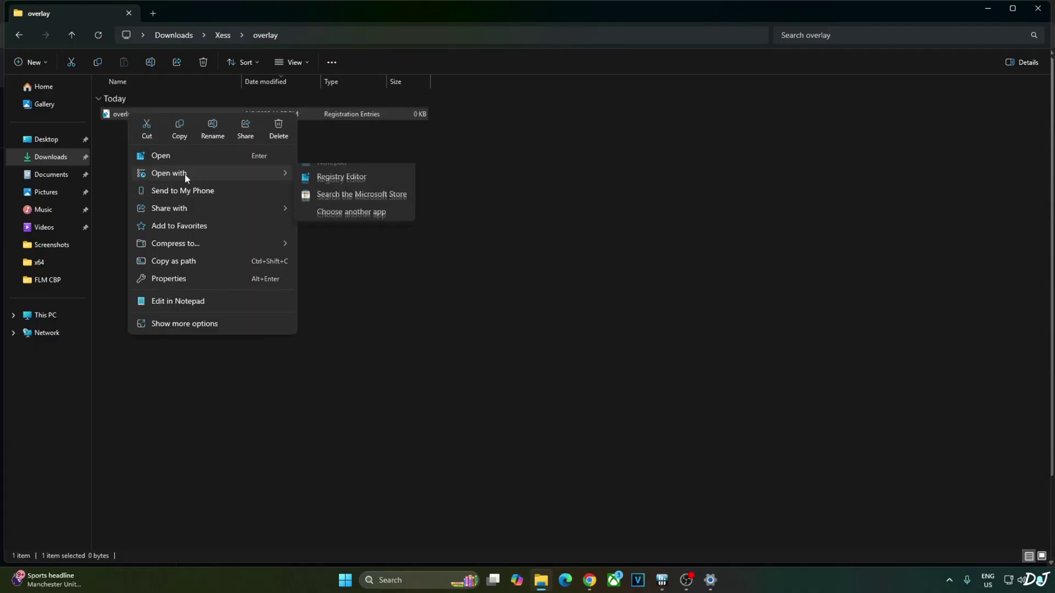
{"action": "left_click", "coordinate": [324, 176]}
{"action": "right_click", "coordinate": [314, 193]}
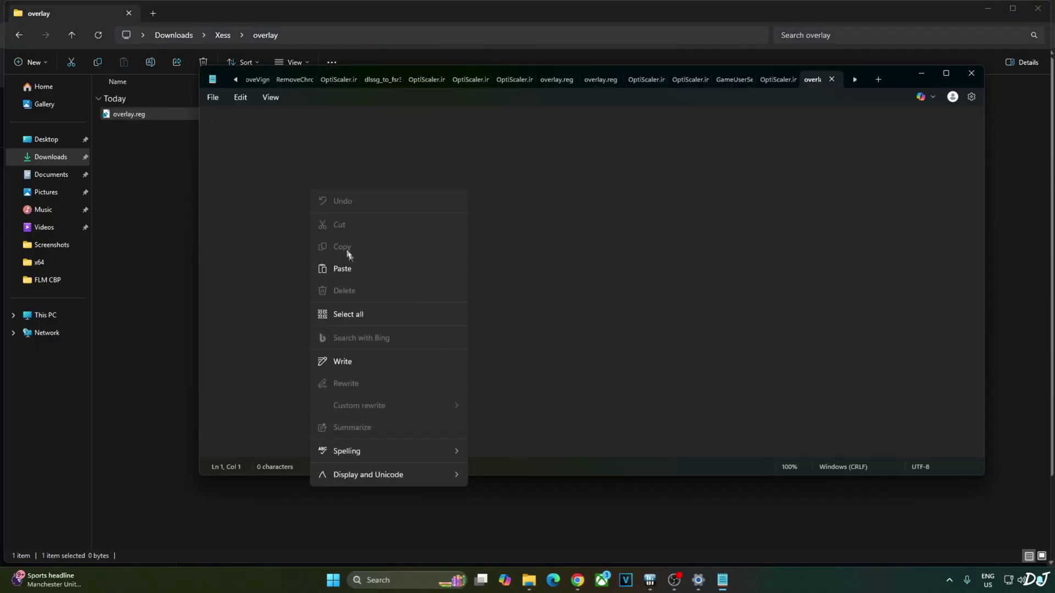
{"action": "left_click", "coordinate": [333, 269]}
{"action": "left_click", "coordinate": [209, 98]}
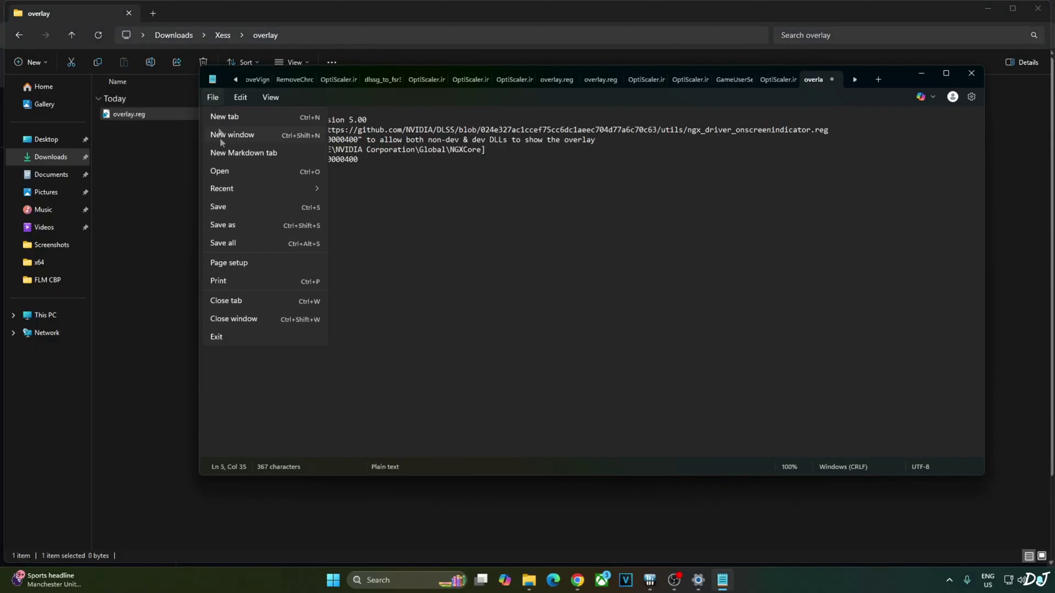
{"action": "left_click", "coordinate": [232, 204]}
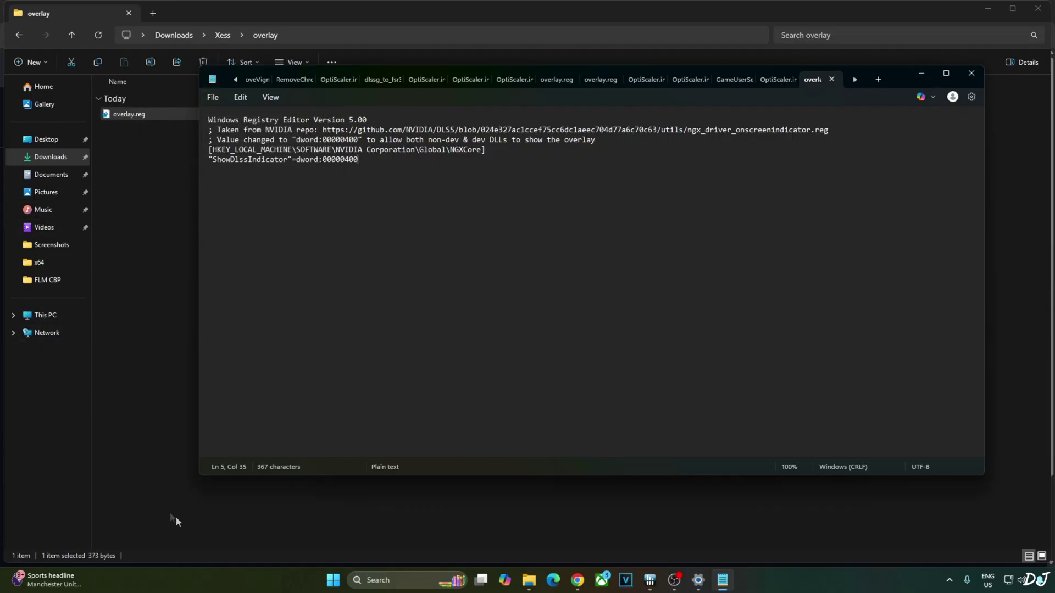
- Edit the ShowDlssIndicator value to dword:00000400, save, and close Notepad
{"action": "left_click_drag", "start_coordinate": [345, 160], "coordinate": [348, 160]}
{"action": "type", "text": "0"}
{"action": "left_click", "coordinate": [212, 97]}
{"action": "left_click", "coordinate": [219, 207]}
{"action": "left_click", "coordinate": [215, 97]}
{"action": "left_click", "coordinate": [238, 207]}
{"action": "left_click", "coordinate": [972, 73]}
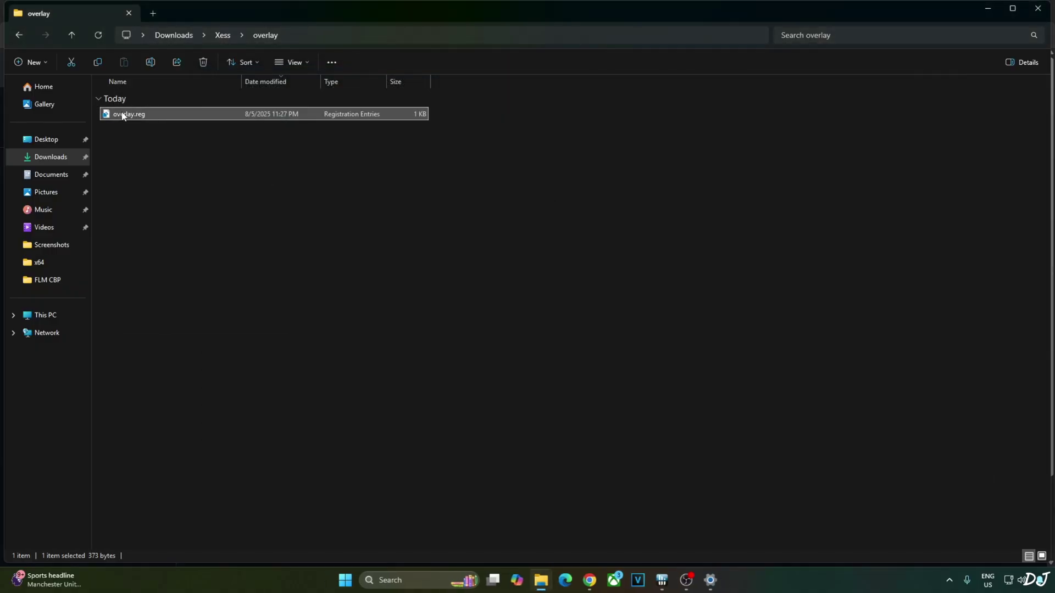
- Merge overlay.reg into the registry and confirm adding its entries
{"action": "right_click", "coordinate": [123, 114]}
{"action": "left_click", "coordinate": [150, 157]}
{"action": "left_click", "coordinate": [608, 302]}
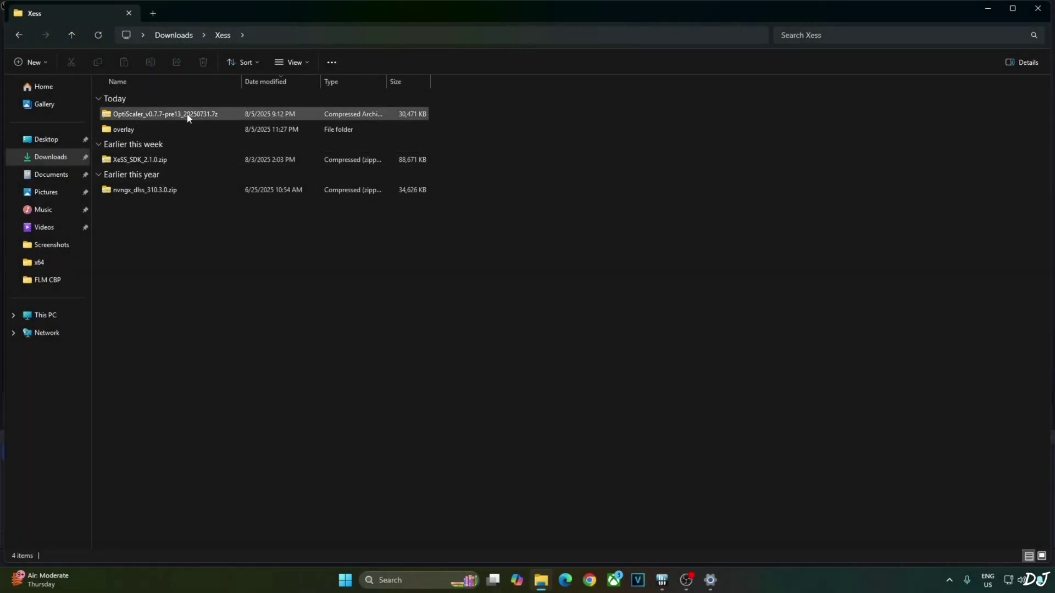
- Copy OptiScaler.dll and OptiScaler.ini from the OptiScaler 7z archive
{"action": "double_click", "coordinate": [187, 115]}
{"action": "left_click", "coordinate": [125, 225]}
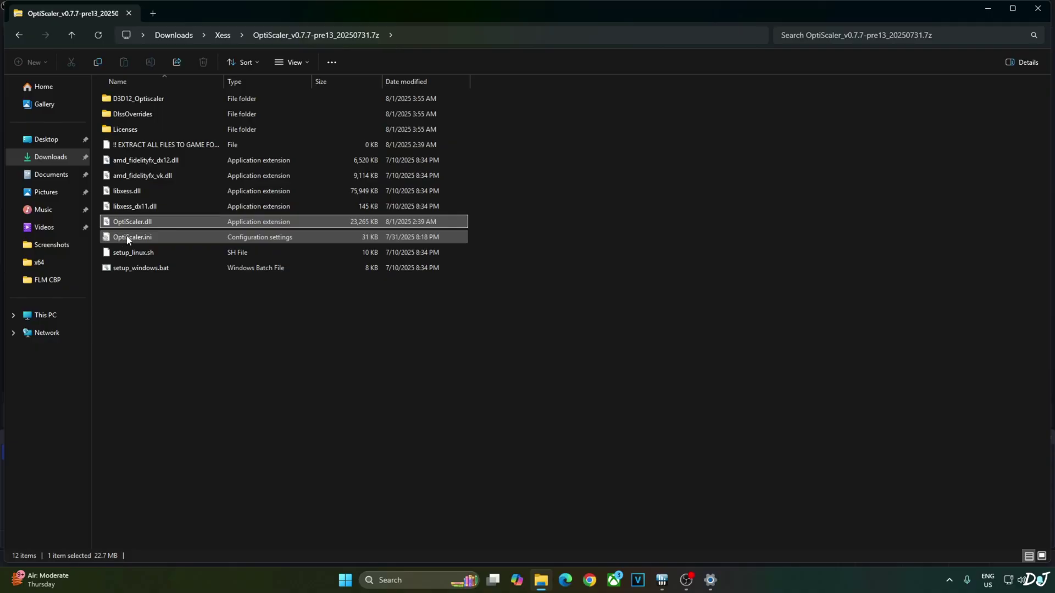
{"action": "left_click", "coordinate": [129, 239], "text": "ctrl"}
{"action": "right_click", "coordinate": [144, 237]}
{"action": "left_click", "coordinate": [169, 262]}
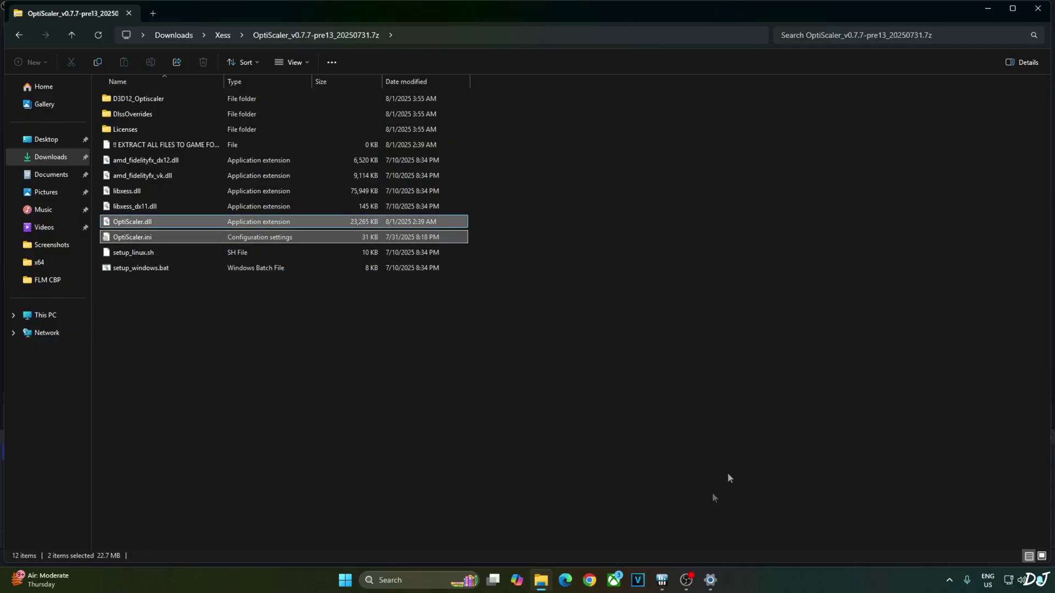
- Bring up the Steam library from the tray and open Cyberpunk 2077's options
{"action": "left_click", "coordinate": [949, 580]}
{"action": "left_click", "coordinate": [949, 547]}
{"action": "right_click", "coordinate": [120, 152]}
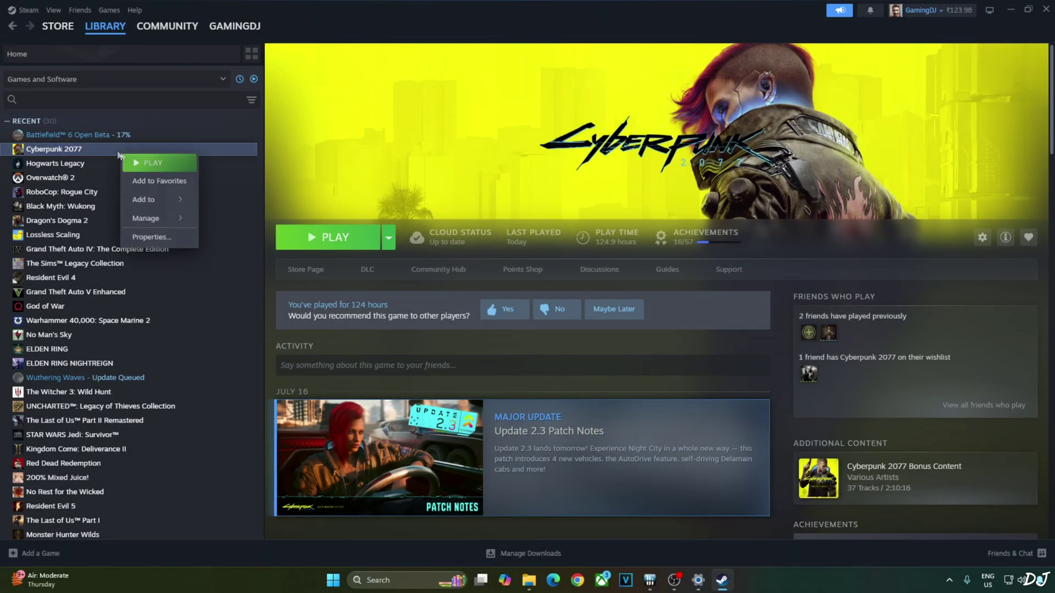
- Paste the OptiScaler files into Cyberpunk 2077's bin\x64 folder via Browse local files
{"action": "mouse_move", "coordinate": [148, 218]}
{"action": "left_click", "coordinate": [245, 240]}
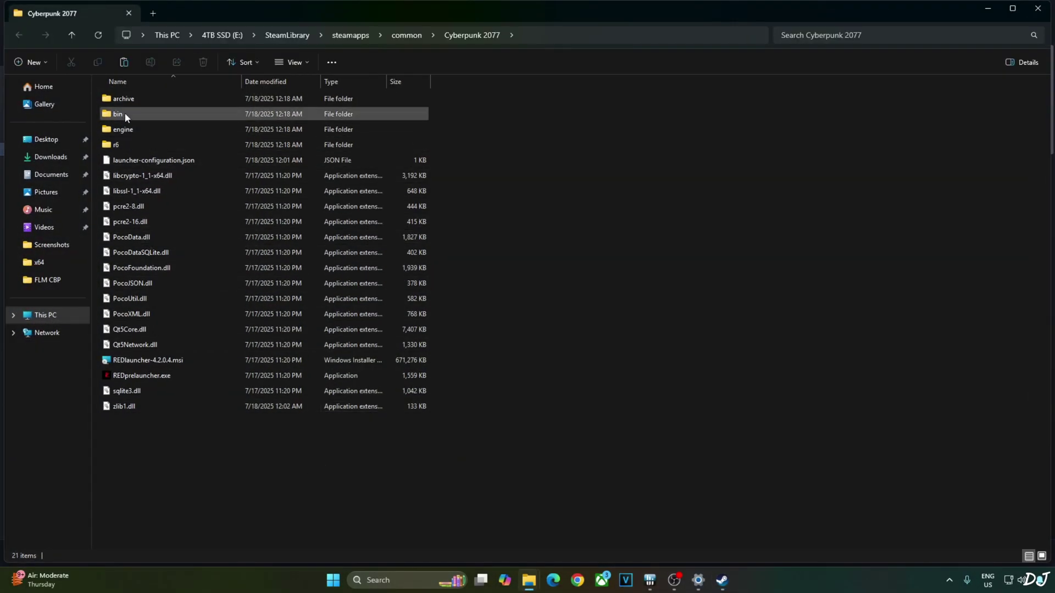
{"action": "double_click", "coordinate": [110, 114]}
{"action": "double_click", "coordinate": [125, 99]}
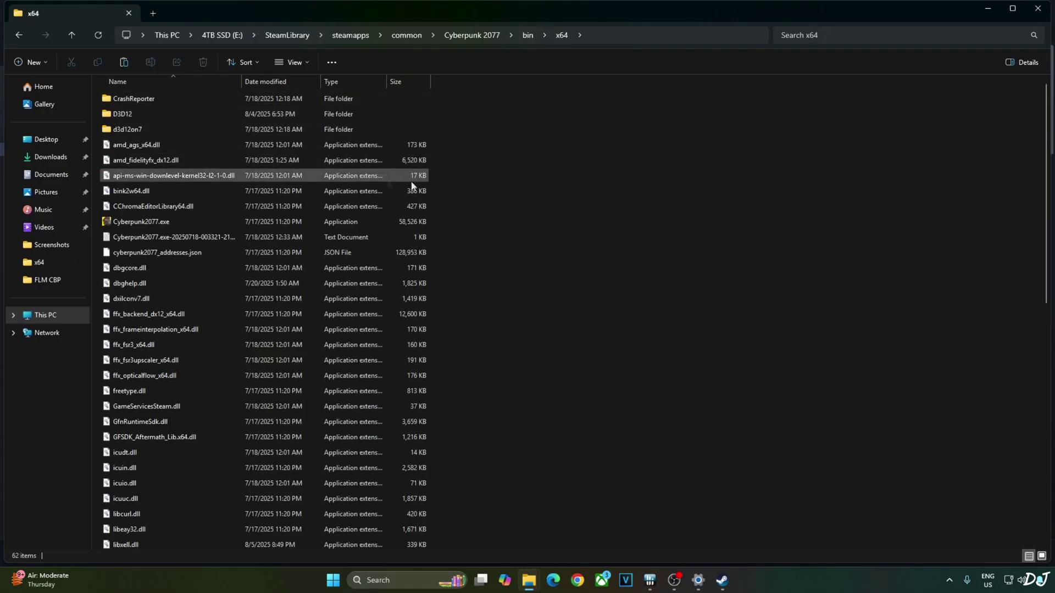
{"action": "right_click", "coordinate": [549, 181]}
{"action": "left_click", "coordinate": [609, 407]}
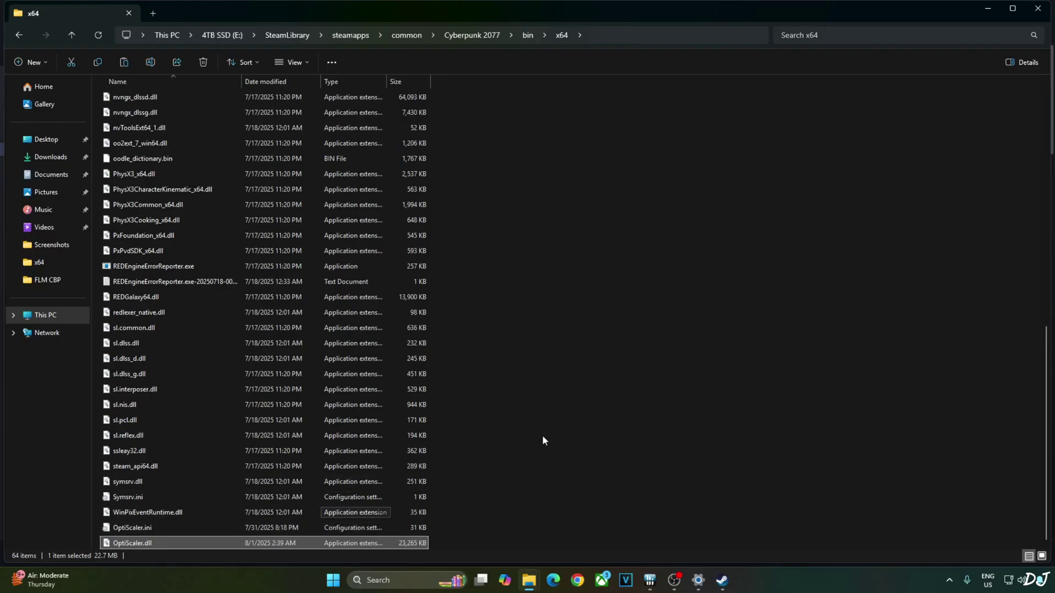
- Rename OptiScaler.dll to dxgi.dll
{"action": "right_click", "coordinate": [136, 543]}
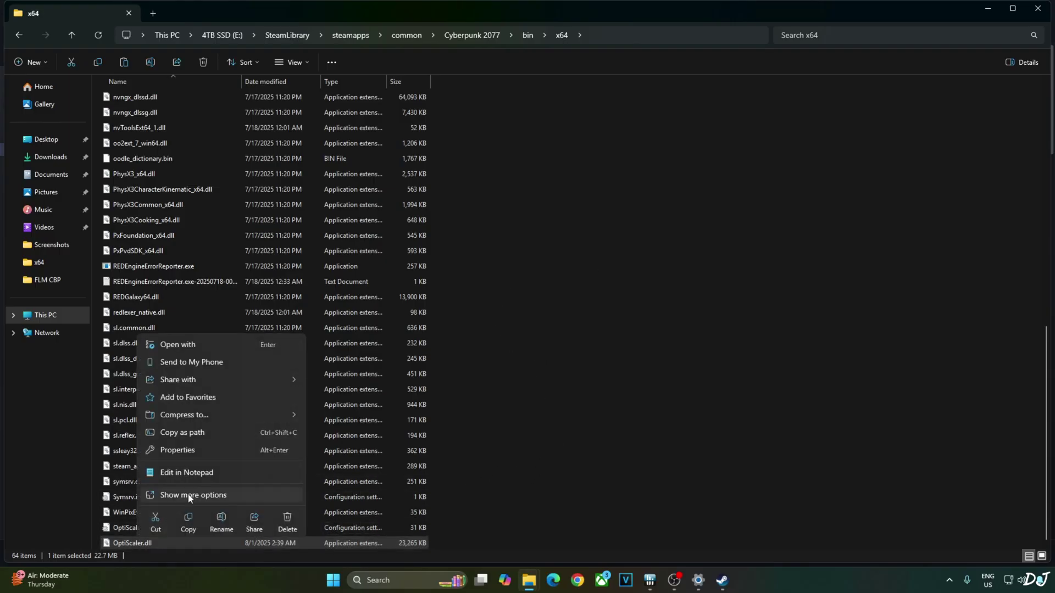
{"action": "left_click", "coordinate": [187, 498]}
{"action": "left_click", "coordinate": [179, 514]}
{"action": "type", "text": "dxgi.dll"}
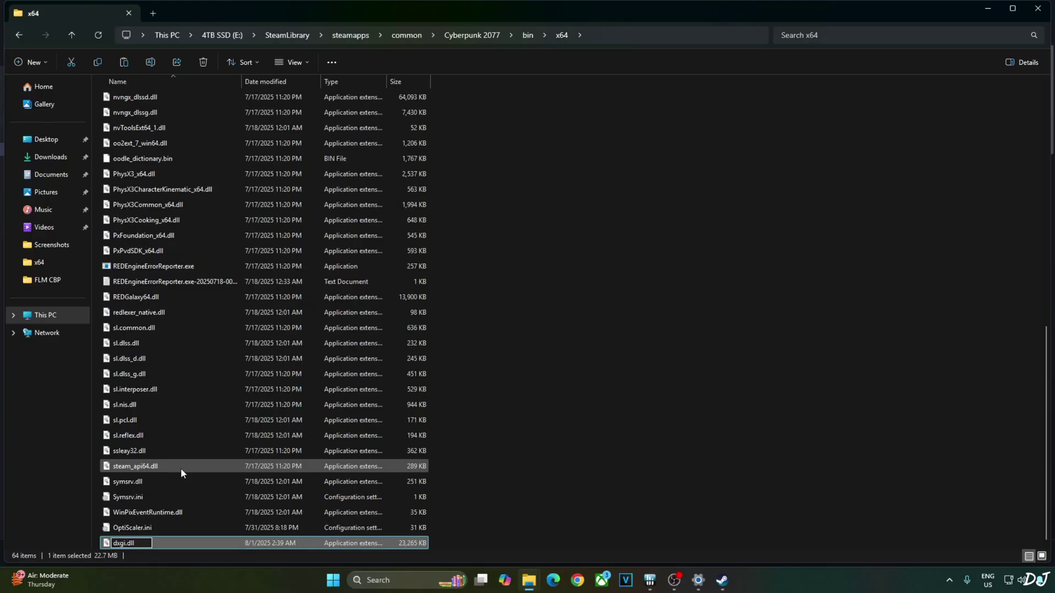
{"action": "key", "text": "Return"}
{"action": "left_click", "coordinate": [143, 528]}
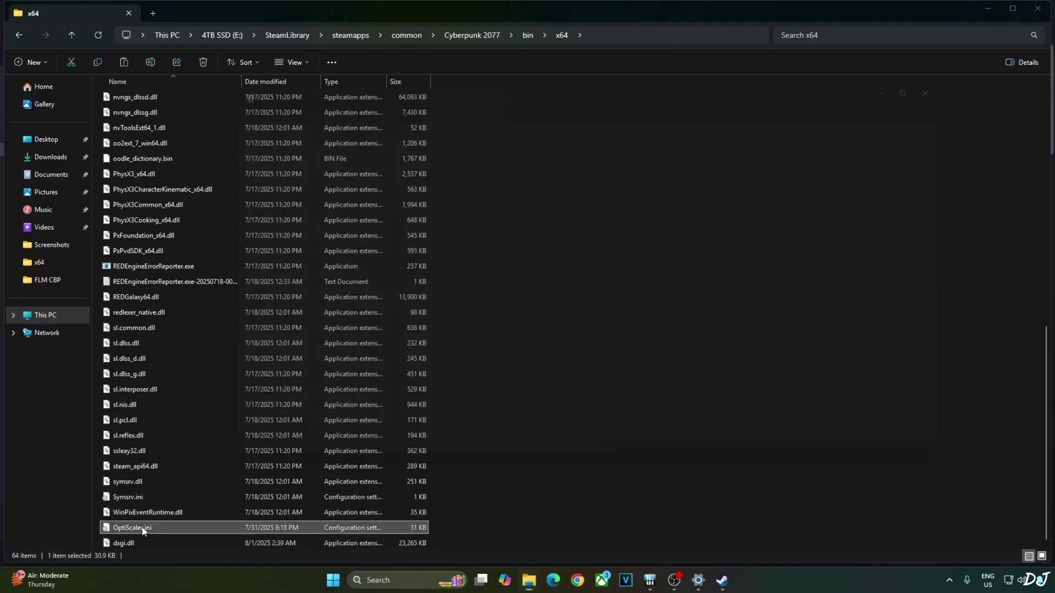
- Change Dx12Upscaler from auto to dlss and FGType to nofg in OptiScaler.ini, save, and close
{"action": "double_click", "coordinate": [143, 529]}
{"action": "double_click", "coordinate": [274, 220]}
{"action": "type", "text": "dlss"}
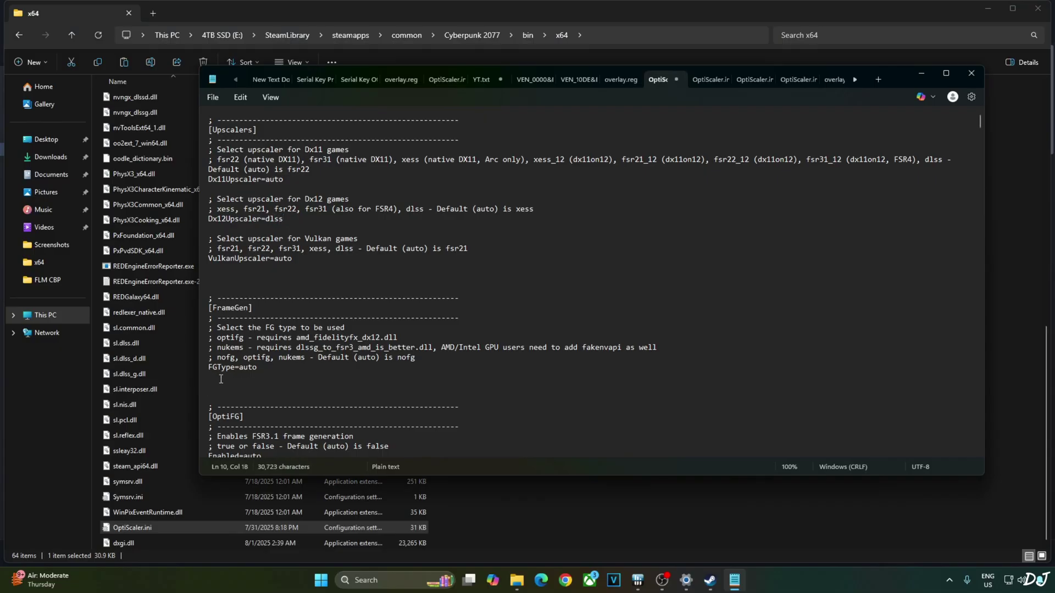
{"action": "double_click", "coordinate": [243, 367]}
{"action": "type", "text": "nofg"}
{"action": "left_click", "coordinate": [213, 97]}
{"action": "left_click", "coordinate": [233, 203]}
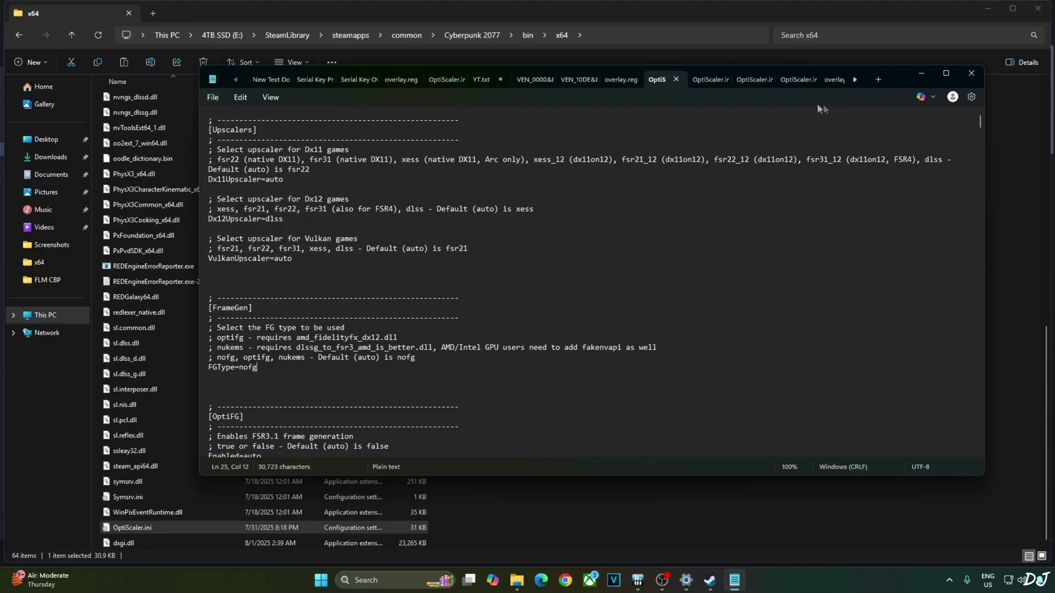
{"action": "left_click", "coordinate": [961, 80]}
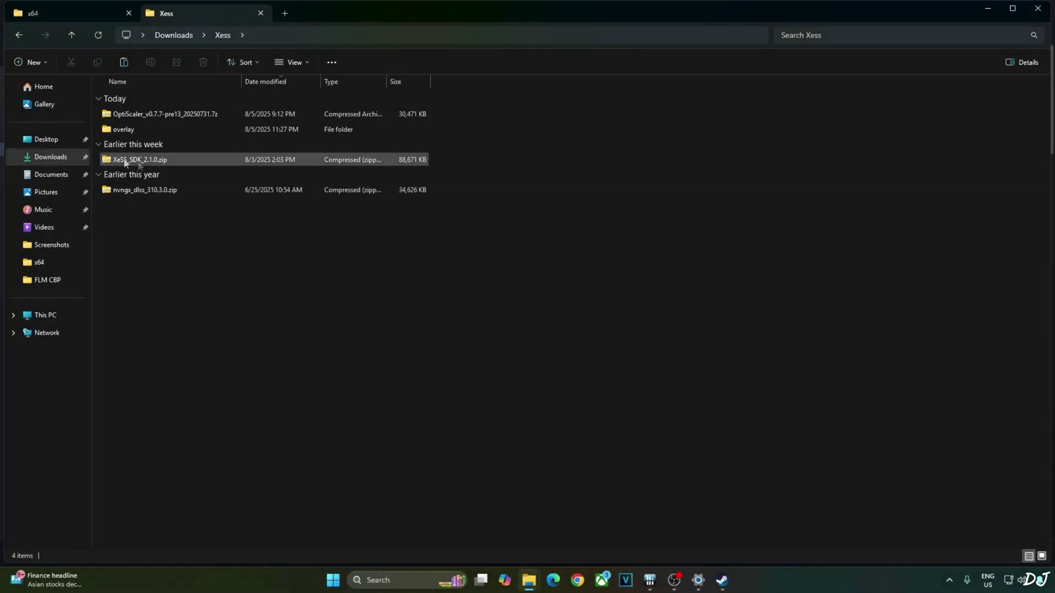
- Copy libxell.dll, libxess.dll and libxess_fg.dll from XeSS_SDK_2.1.0.zip's bin folder
{"action": "double_click", "coordinate": [146, 161]}
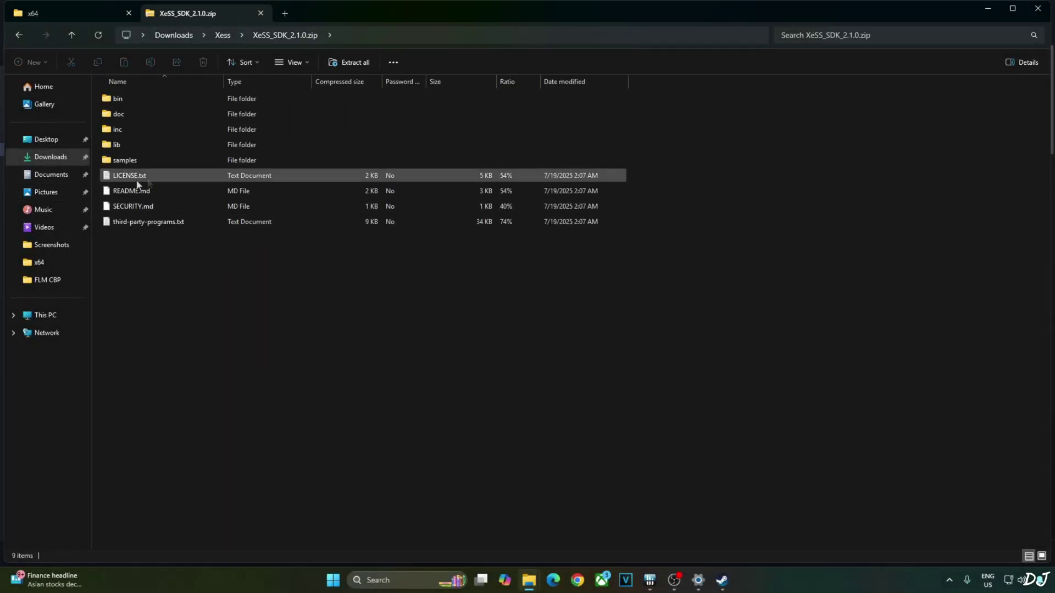
{"action": "double_click", "coordinate": [127, 96]}
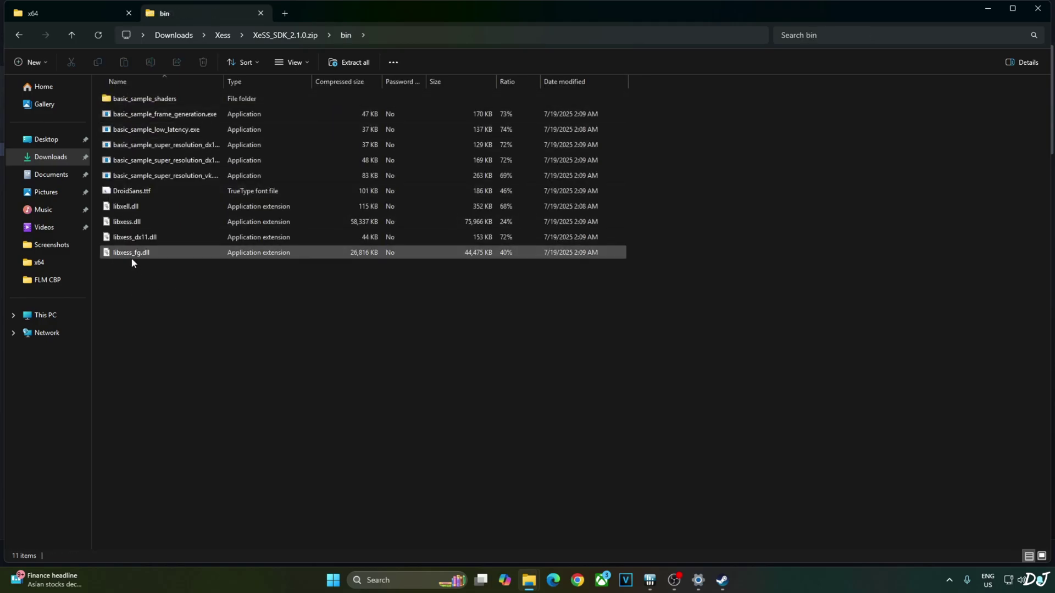
{"action": "left_click", "coordinate": [132, 208]}
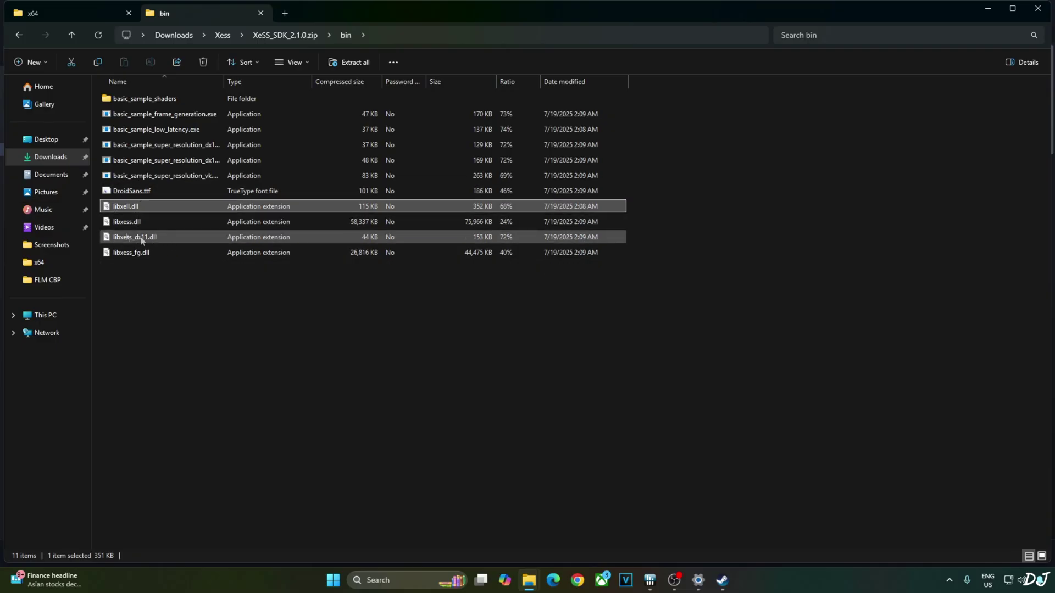
{"action": "left_click", "coordinate": [145, 223], "text": "ctrl"}
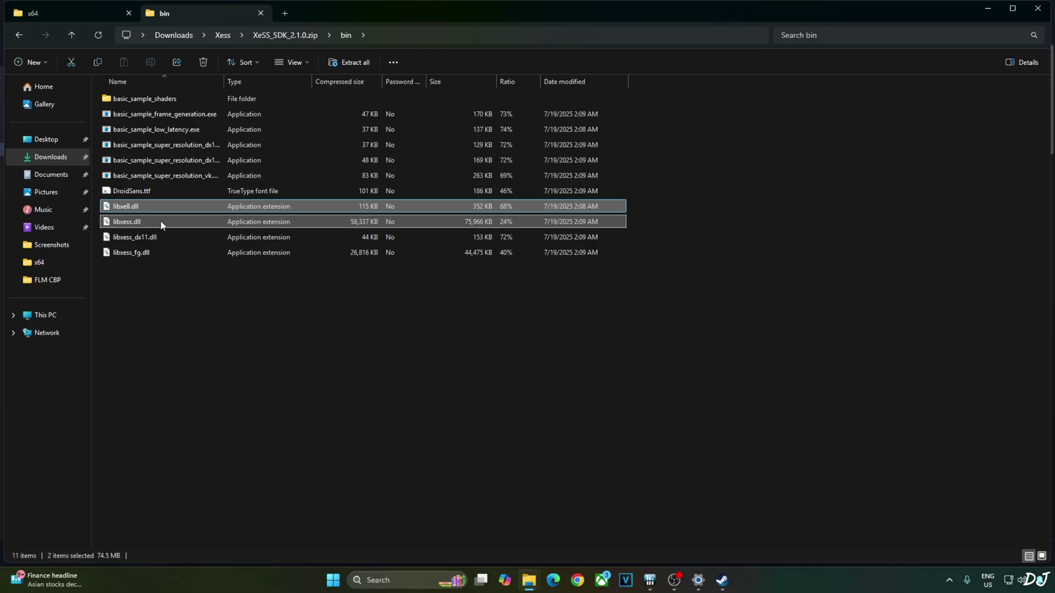
{"action": "left_click", "coordinate": [134, 254], "text": "ctrl"}
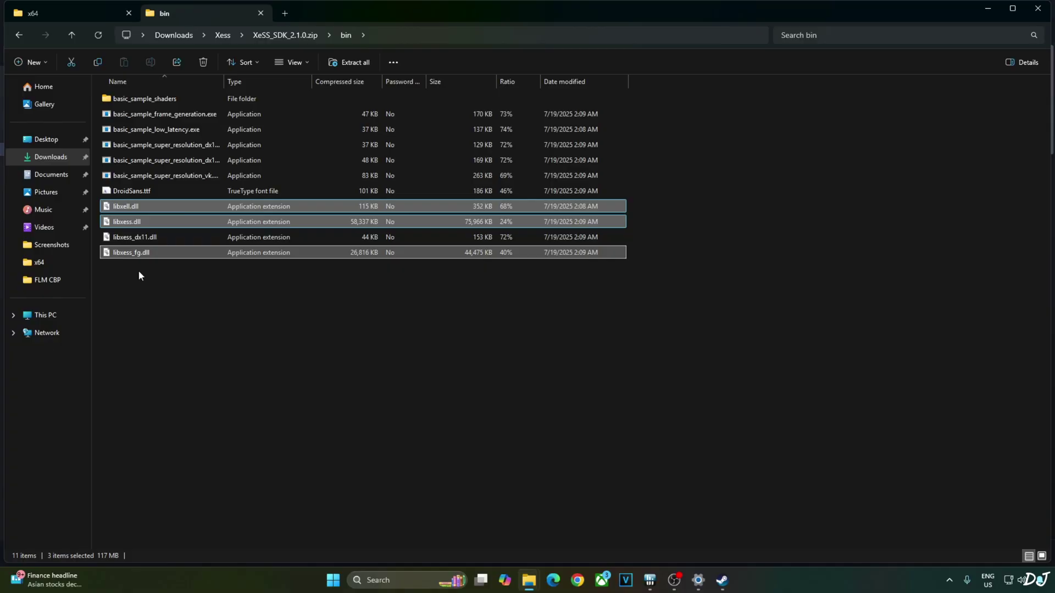
{"action": "right_click", "coordinate": [141, 260]}
{"action": "left_click", "coordinate": [181, 293]}
- Open Cyberpunk 2077's install folder from Steam and enter its bin folder
{"action": "left_click", "coordinate": [722, 580]}
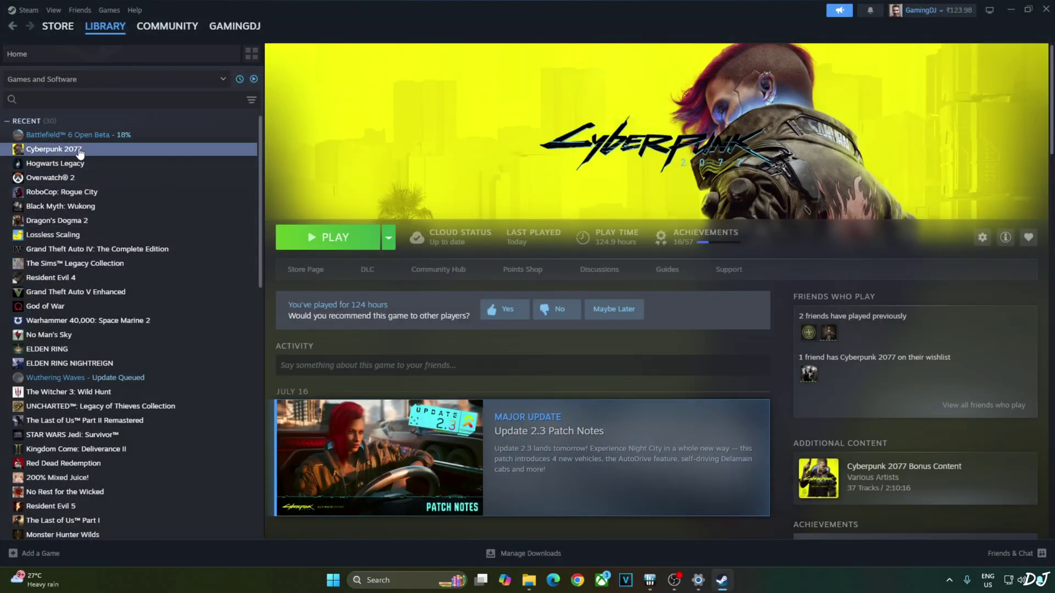
{"action": "right_click", "coordinate": [85, 149]}
{"action": "mouse_move", "coordinate": [113, 212]}
{"action": "left_click", "coordinate": [195, 234]}
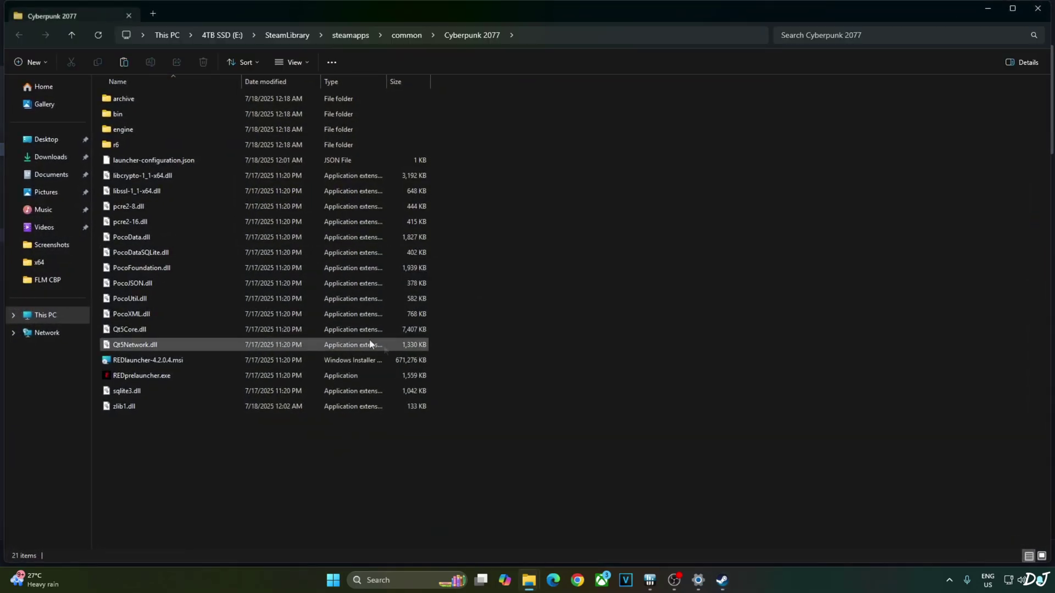
{"action": "double_click", "coordinate": [127, 111]}
- Paste the three XeSS DLLs into x64, replacing the existing files
{"action": "double_click", "coordinate": [133, 103]}
{"action": "right_click", "coordinate": [494, 221]}
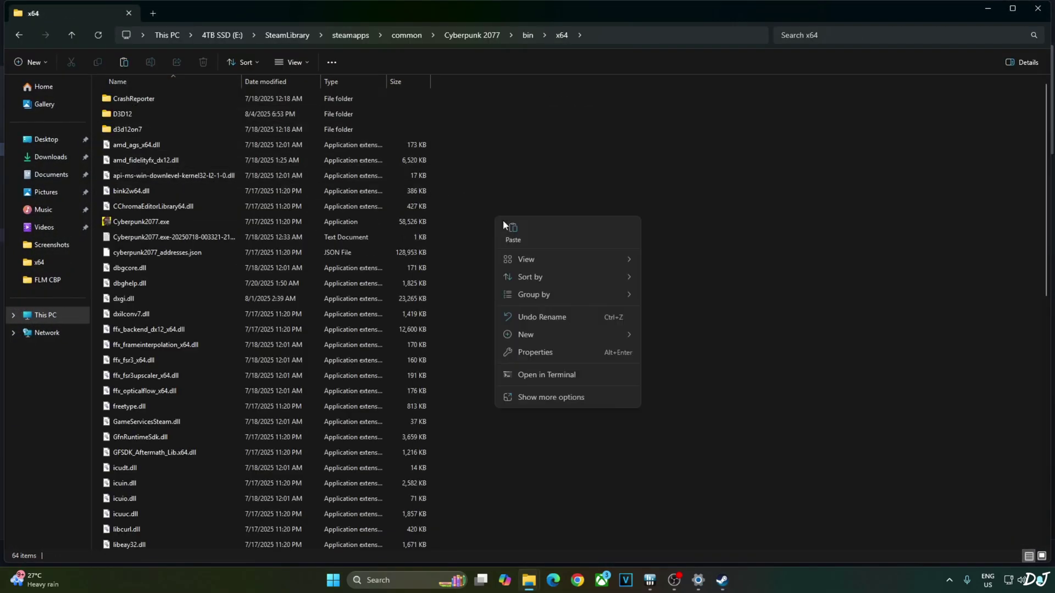
{"action": "left_click", "coordinate": [512, 227]}
{"action": "left_click", "coordinate": [476, 207]}
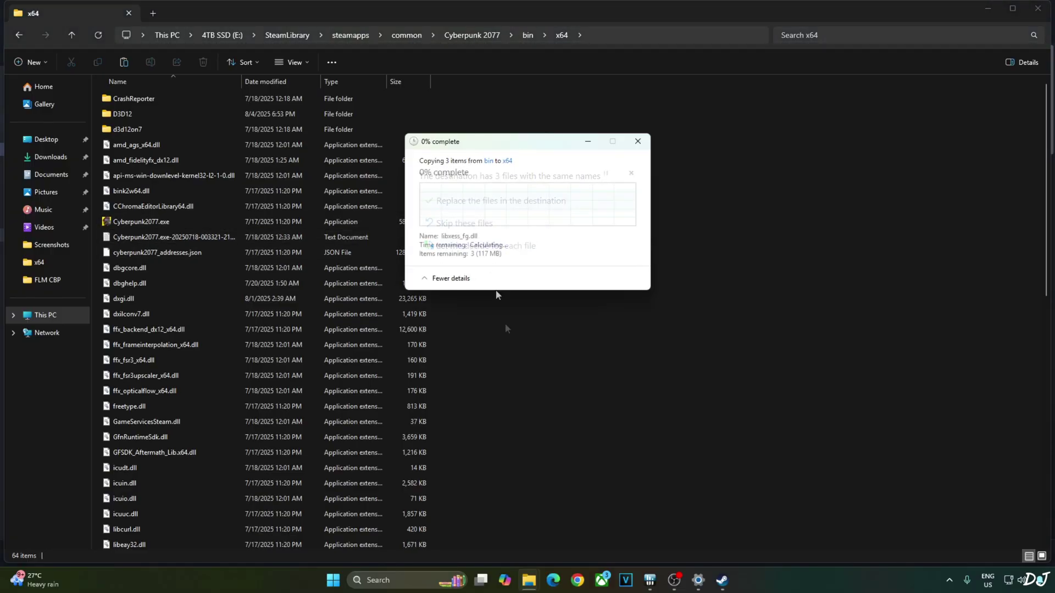
- Open Downloads\Xess in a new tab and select nvngx_dlss_310.3.0.zip
{"action": "scroll", "coordinate": [532, 430], "scroll_direction": "down", "scroll_amount": 2}
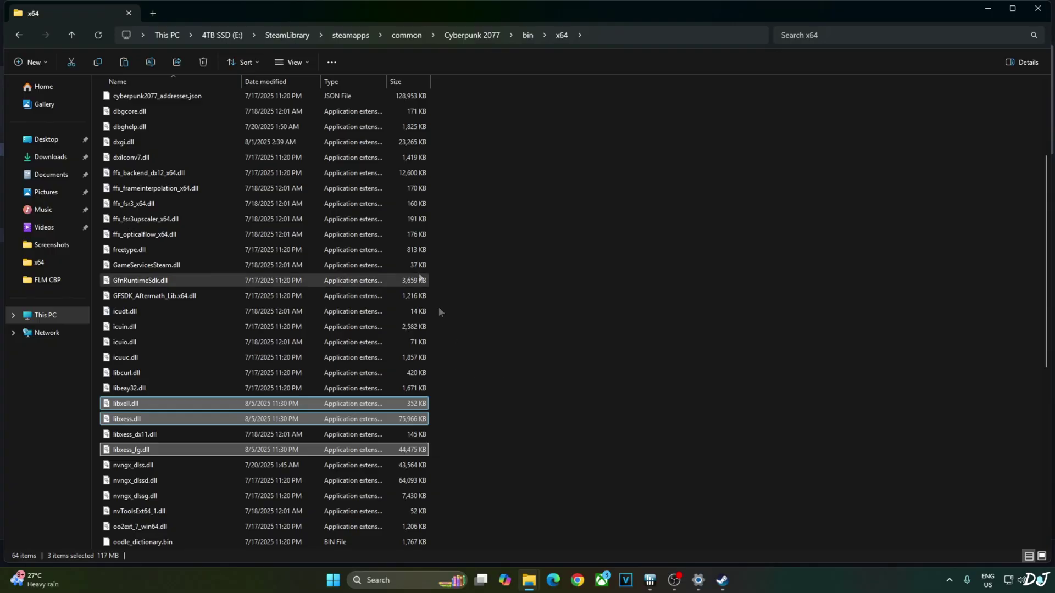
{"action": "left_click", "coordinate": [155, 13]}
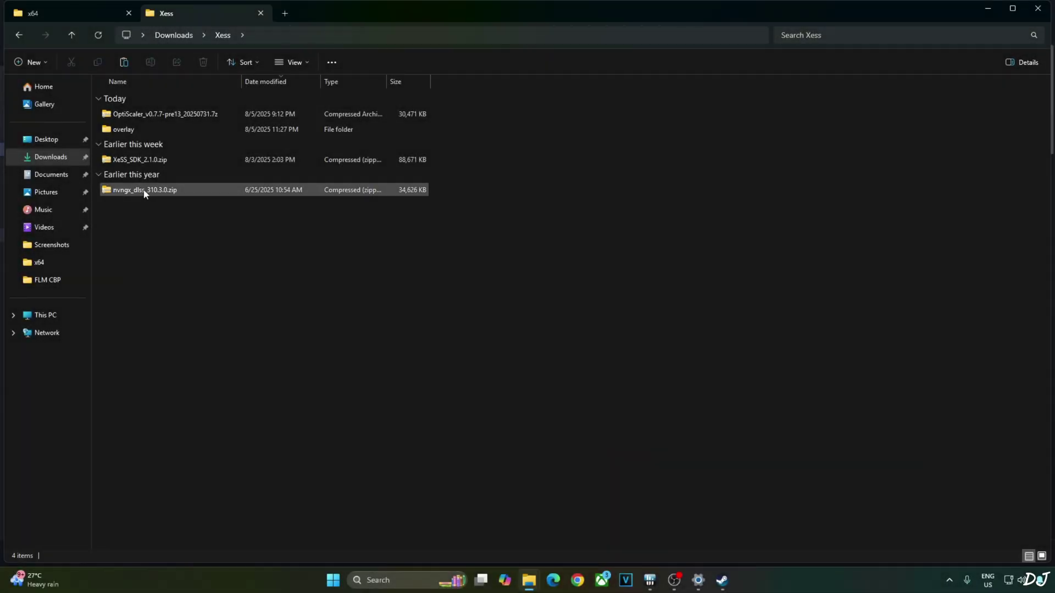
{"action": "left_click", "coordinate": [147, 192]}
- Copy nvngx_dlss.dll out of nvngx_dlss_310.3.0.zip
{"action": "double_click", "coordinate": [156, 194]}
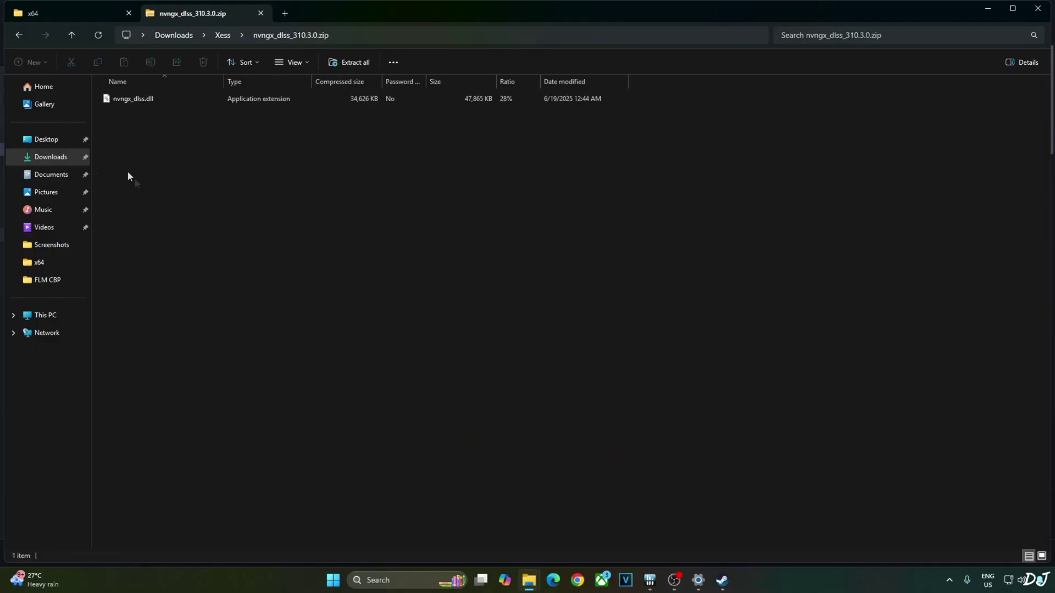
{"action": "right_click", "coordinate": [117, 104]}
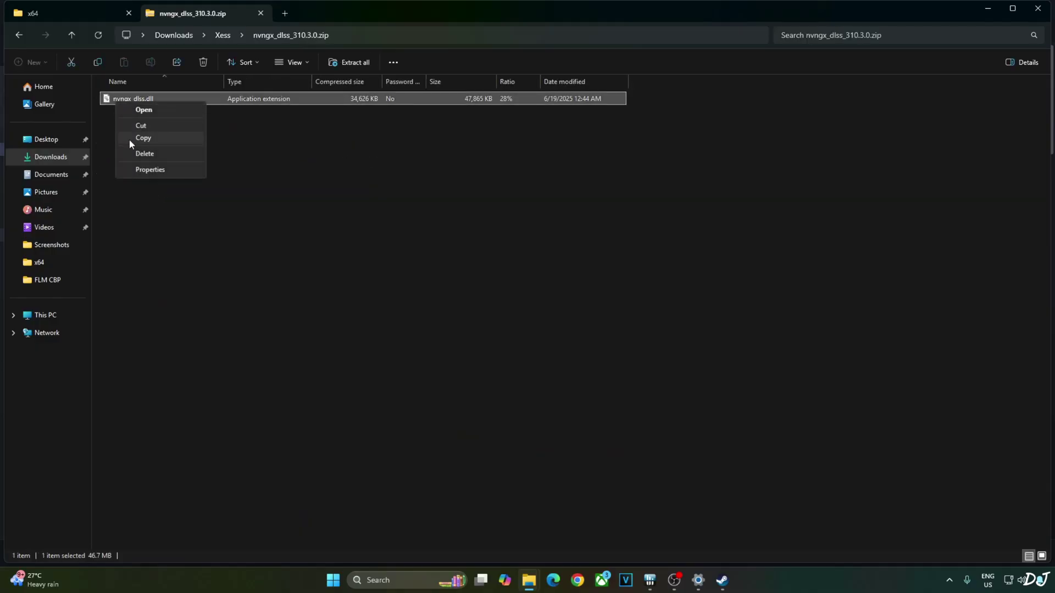
{"action": "left_click", "coordinate": [131, 137]}
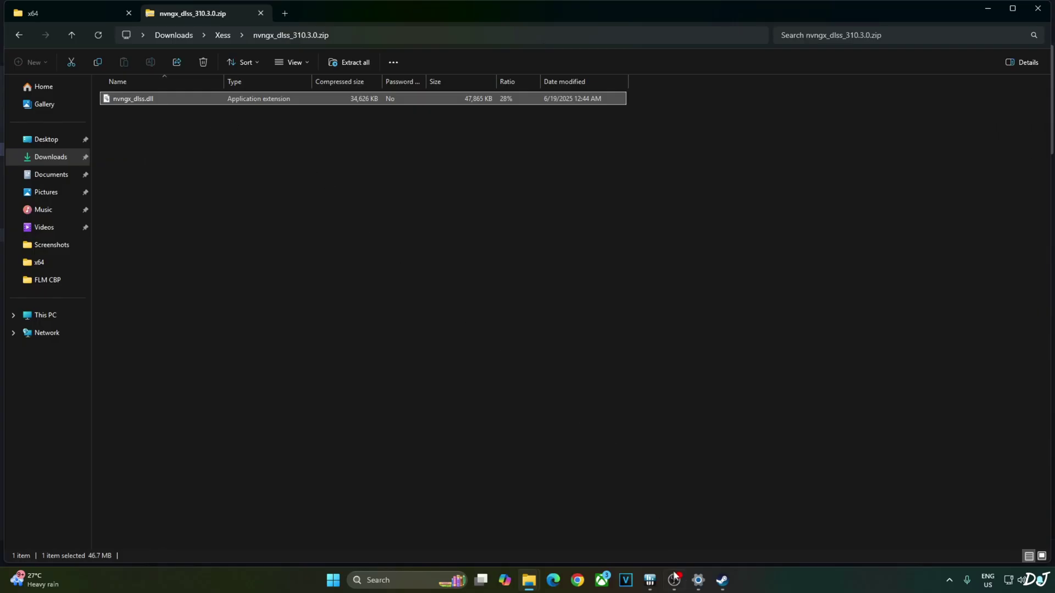
- Open Cyberpunk 2077's bin\x64 folder through Steam's Browse local files
{"action": "left_click", "coordinate": [722, 580]}
{"action": "right_click", "coordinate": [155, 152]}
{"action": "mouse_move", "coordinate": [211, 215]}
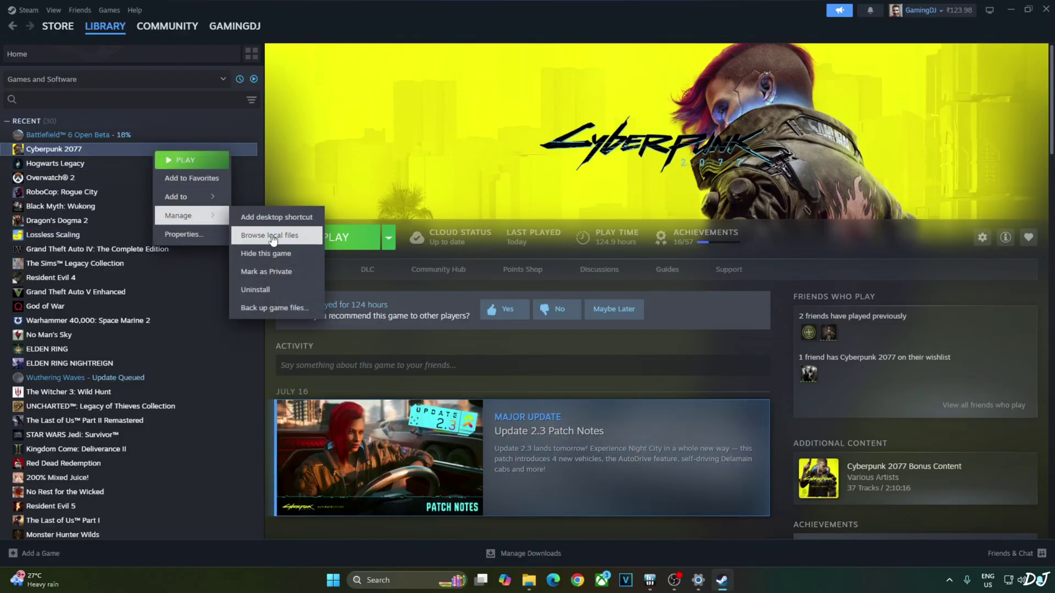
{"action": "left_click", "coordinate": [272, 236]}
{"action": "double_click", "coordinate": [146, 115]}
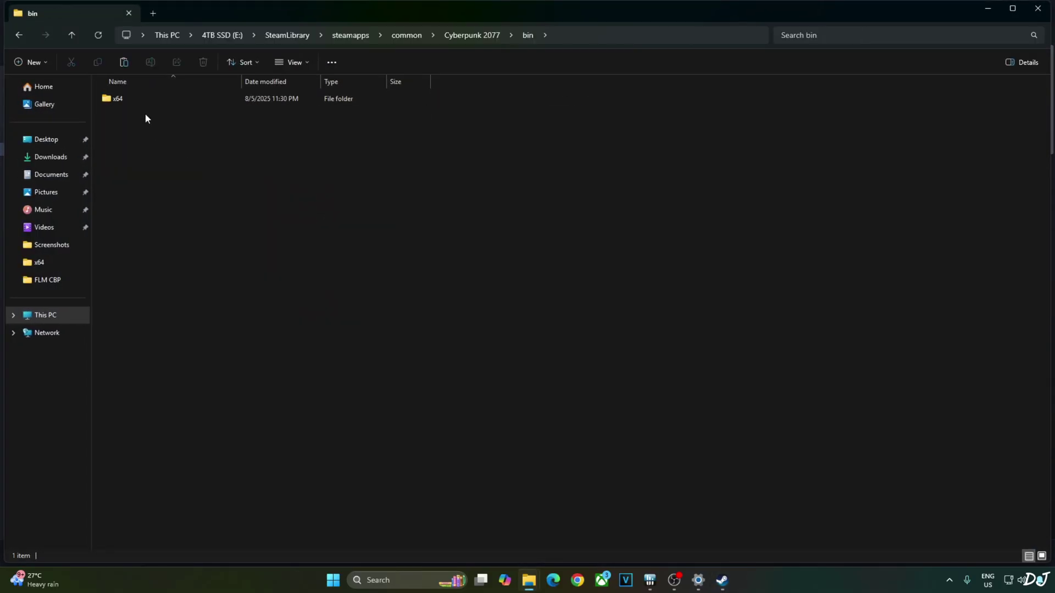
{"action": "double_click", "coordinate": [142, 99]}
- Paste nvngx_dlss.dll into x64, replacing the old version
{"action": "right_click", "coordinate": [505, 214]}
{"action": "left_click", "coordinate": [526, 225]}
{"action": "left_click", "coordinate": [648, 200]}
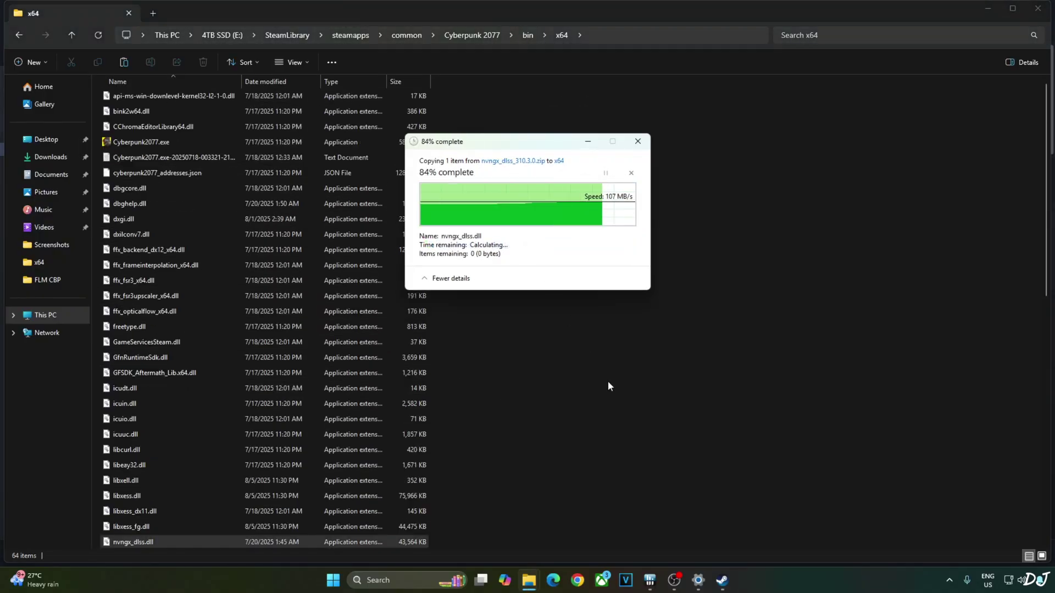
{"action": "mouse_move", "coordinate": [146, 545]}
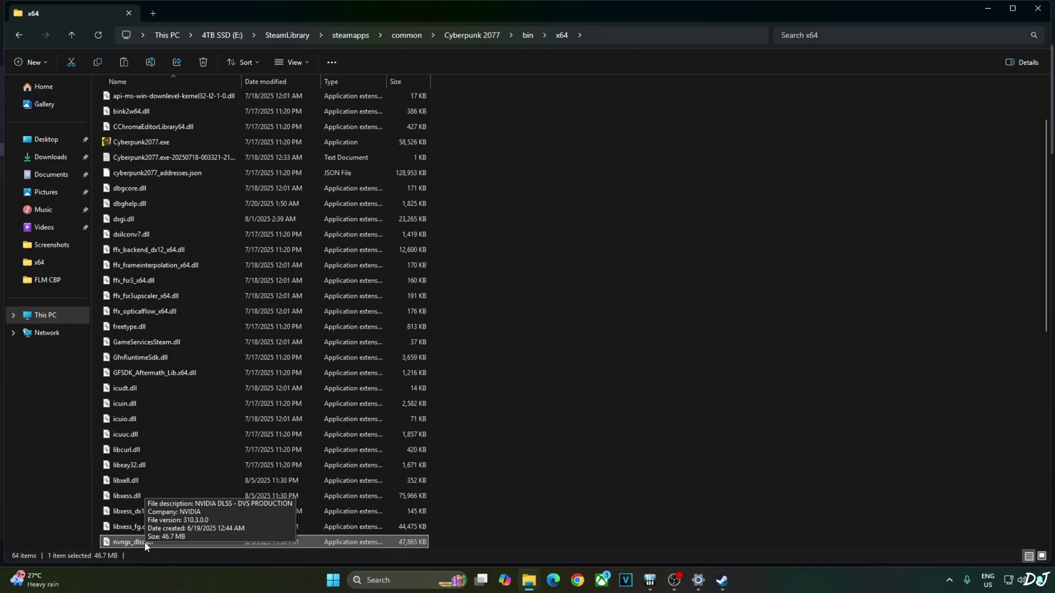
{"action": "left_click", "coordinate": [538, 405]}
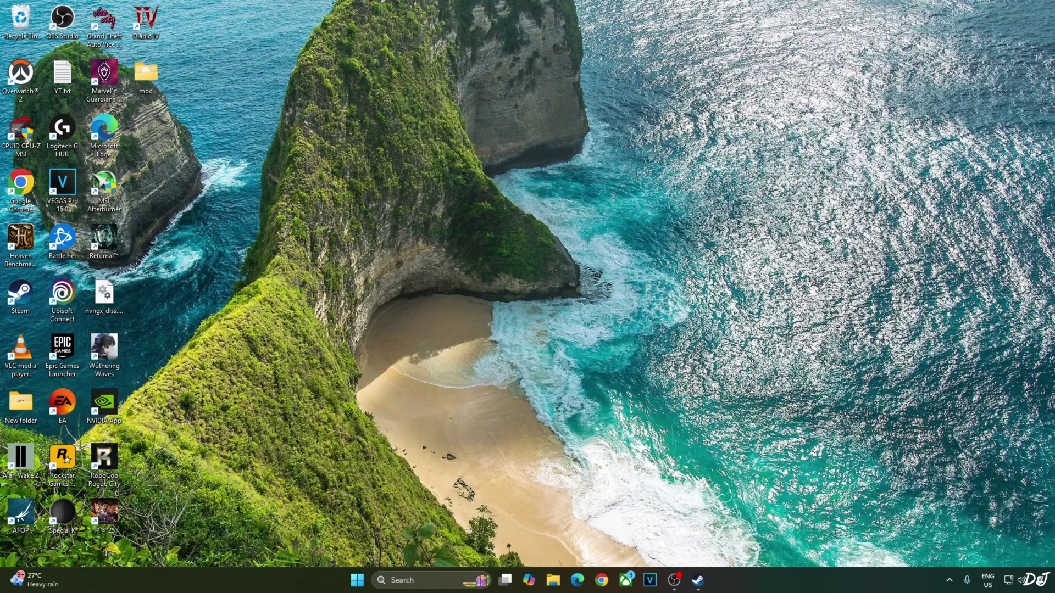
- From Display > Graphics, confirm hardware-accelerated GPU scheduling and variable refresh rate are On
{"action": "right_click", "coordinate": [724, 232]}
{"action": "left_click", "coordinate": [750, 388]}
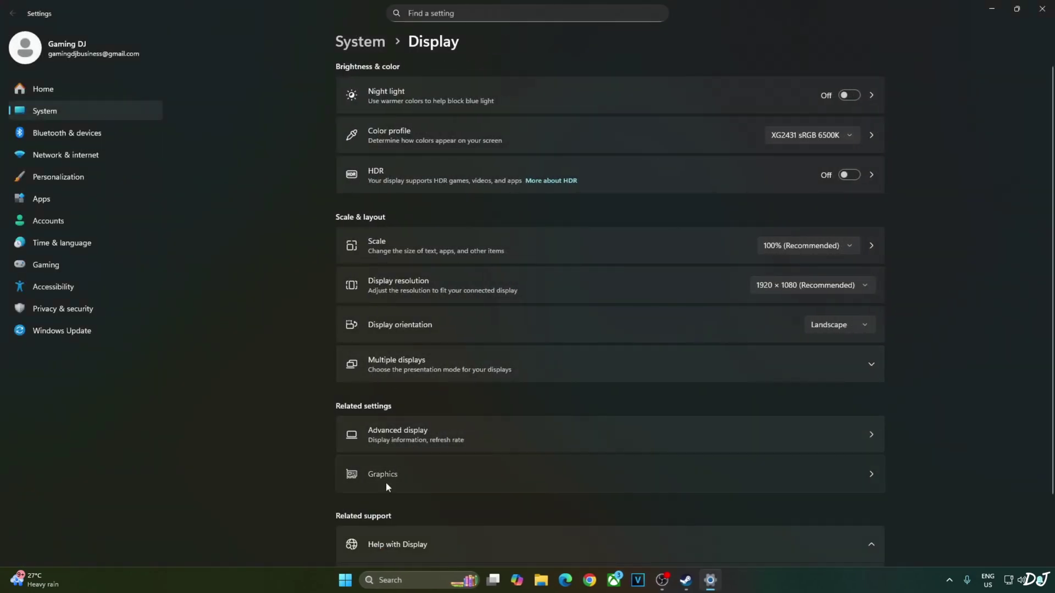
{"action": "left_click", "coordinate": [386, 482]}
{"action": "left_click", "coordinate": [390, 216]}
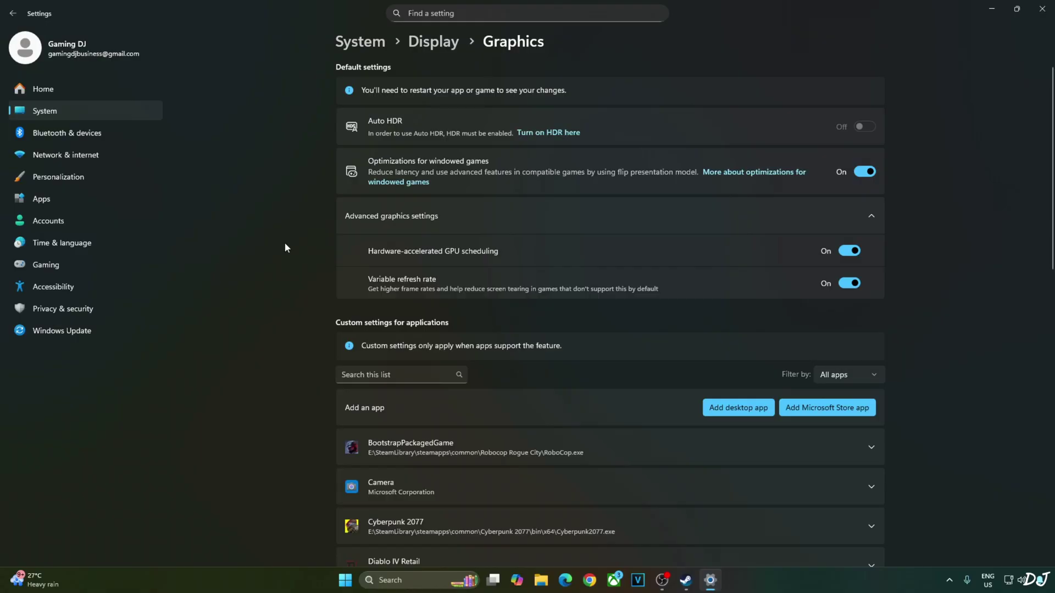
{"action": "key", "text": "super"}
- In NVIDIA Control Panel, set Vertical sync to On for Cyberpunk 2077
{"action": "type", "text": "nvi"}
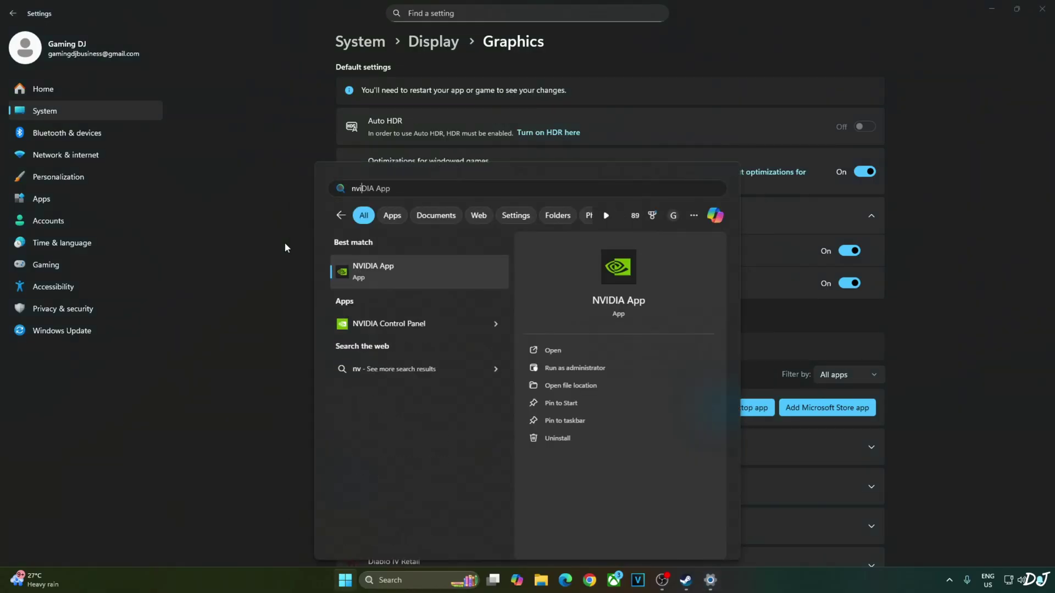
{"action": "left_click", "coordinate": [431, 264]}
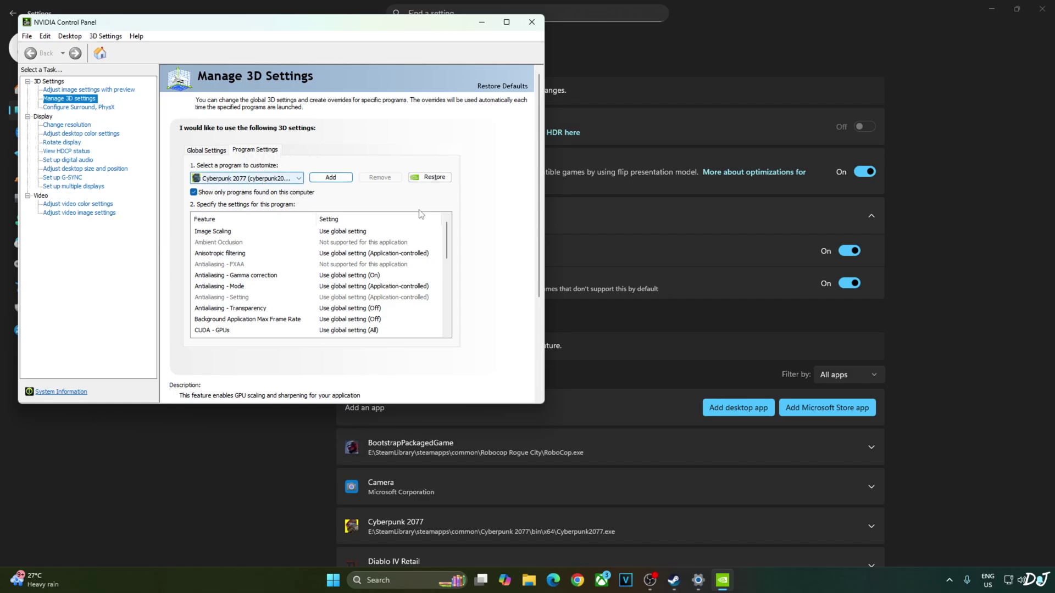
{"action": "scroll", "coordinate": [449, 259], "scroll_direction": "down", "scroll_amount": 1}
{"action": "scroll", "coordinate": [449, 259], "scroll_direction": "down", "scroll_amount": 5}
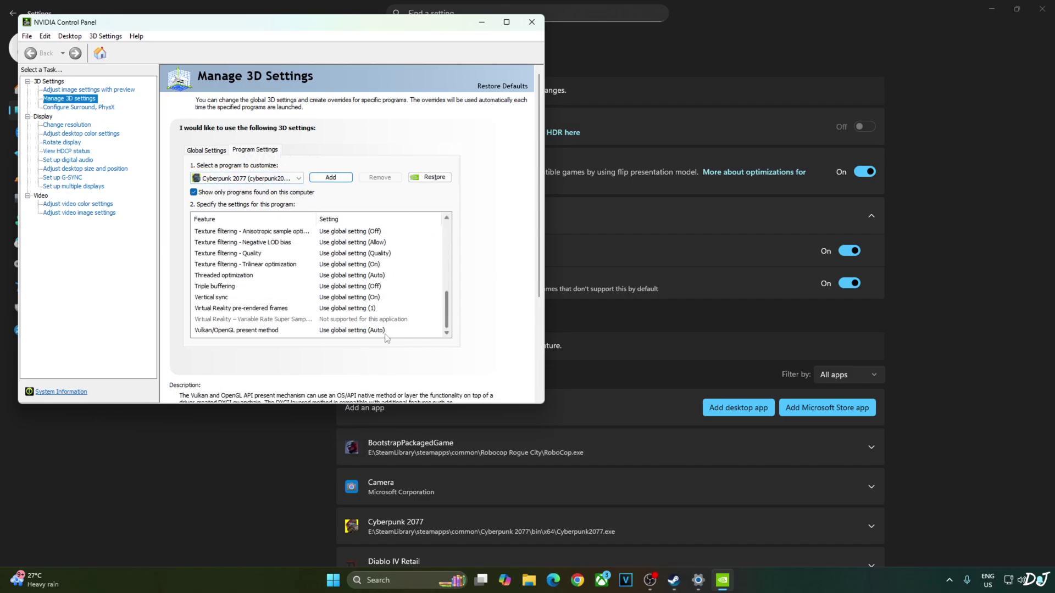
{"action": "left_click", "coordinate": [329, 298]}
{"action": "left_click", "coordinate": [329, 334]}
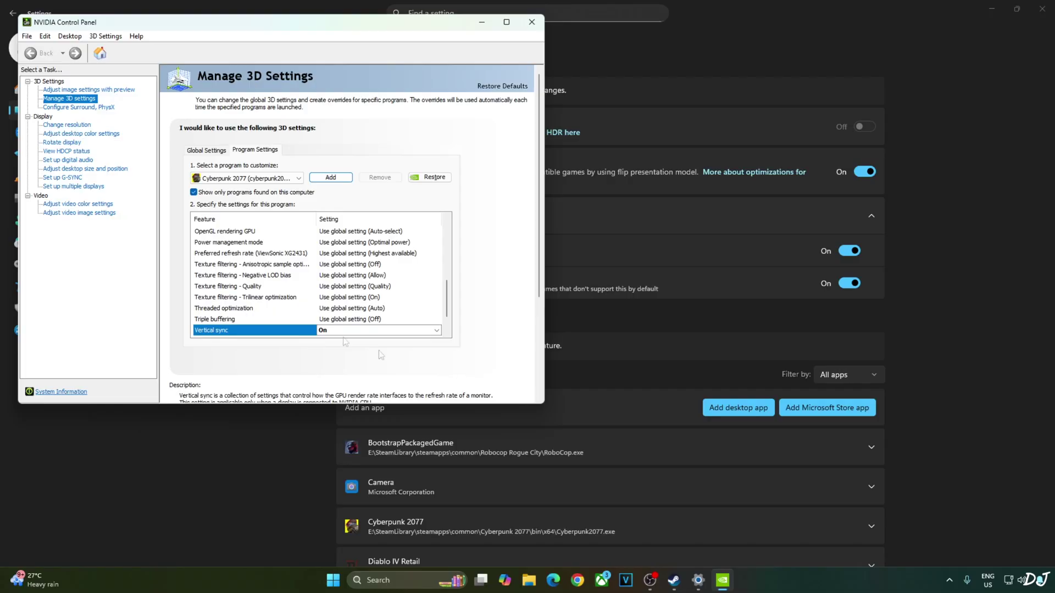
- Check the Set up G-SYNC page to confirm G-SYNC Compatible is enabled
{"action": "left_click", "coordinate": [64, 178]}
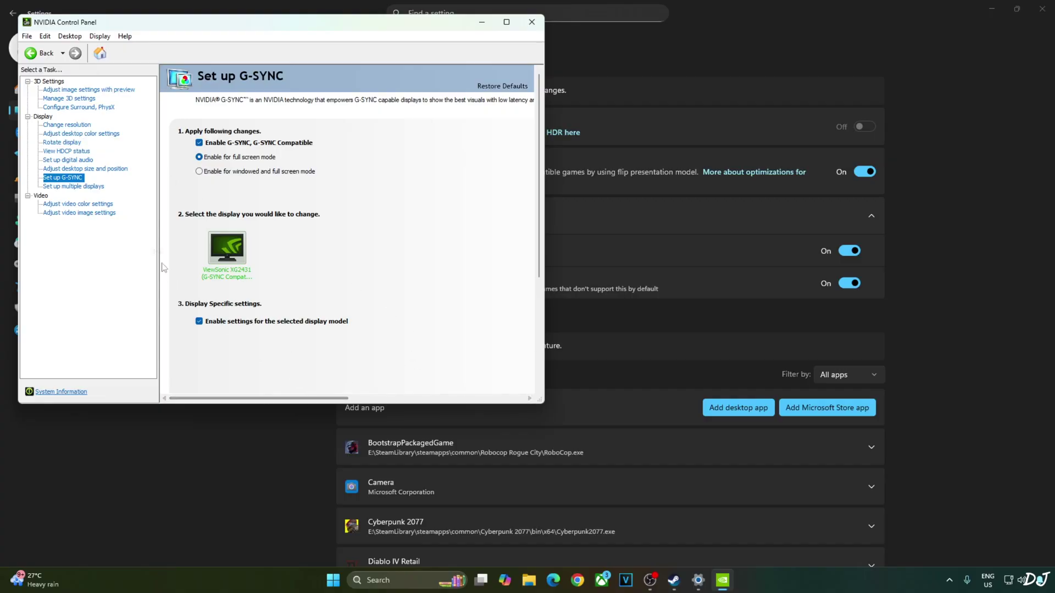
{"action": "left_click", "coordinate": [99, 36]}
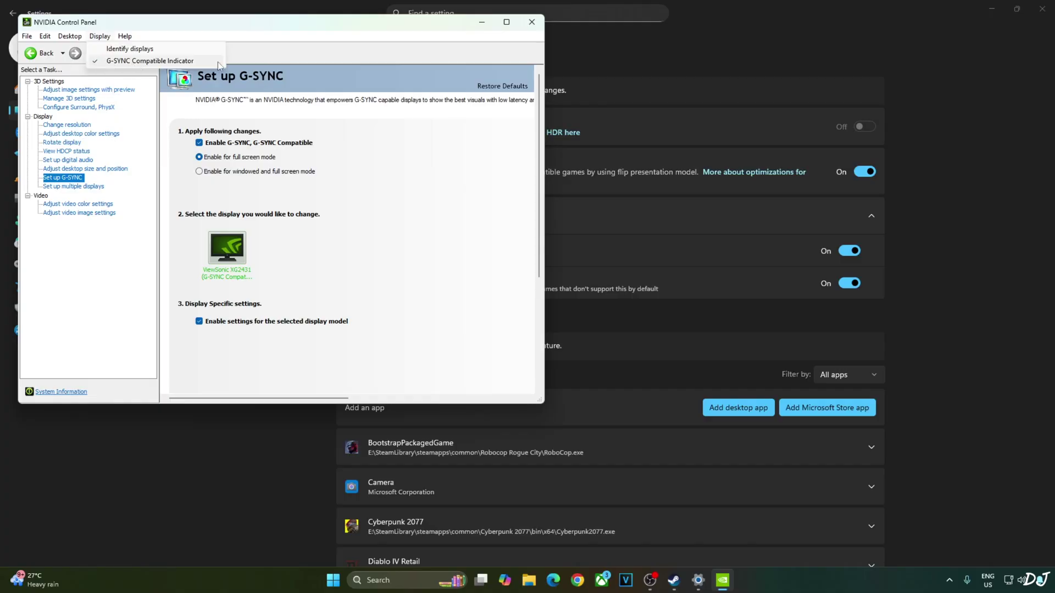
{"action": "left_click", "coordinate": [450, 241]}
- Close NVIDIA Control Panel and Windows Settings, then launch Cyberpunk 2077 from Steam
{"action": "left_click", "coordinate": [531, 22]}
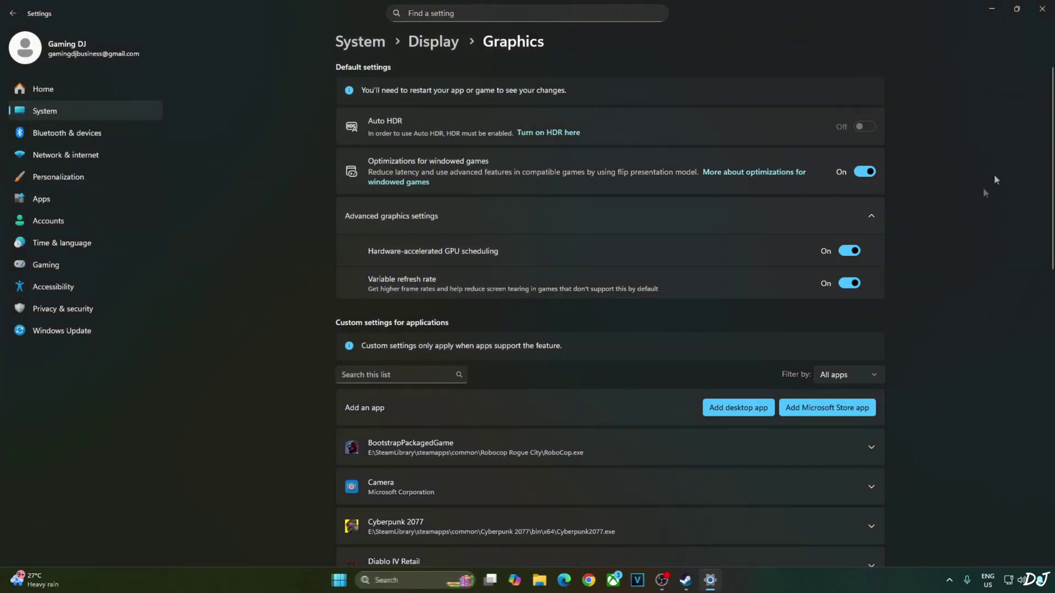
{"action": "left_click", "coordinate": [1042, 9]}
{"action": "left_click", "coordinate": [698, 580]}
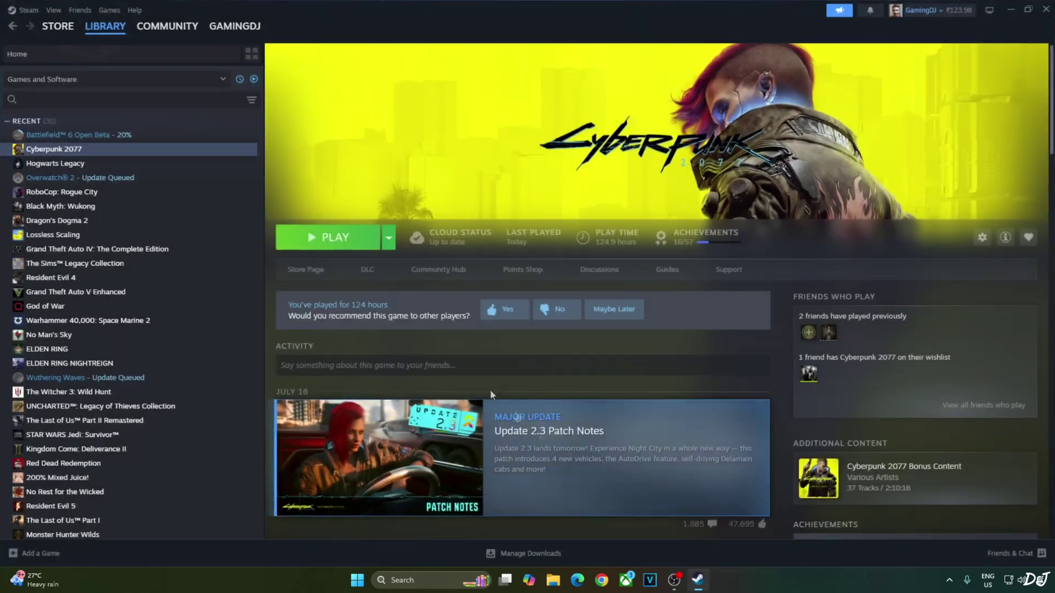
{"action": "left_click", "coordinate": [327, 237]}
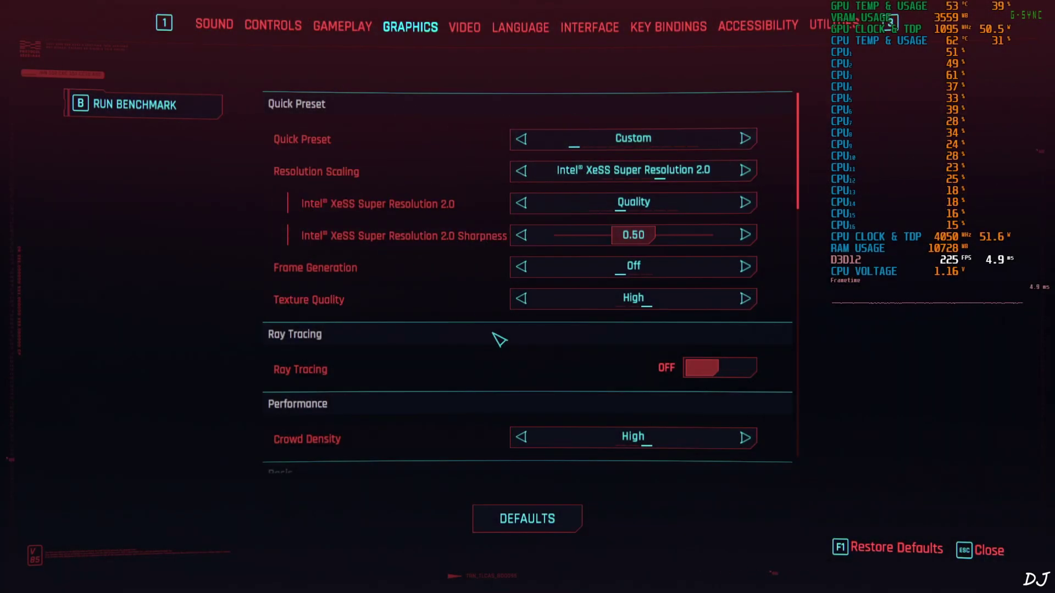
- Scroll the GRAPHICS settings showing XeSS 2.0 Quality and frame generation off, then view VIDEO
{"action": "scroll", "coordinate": [188, 245], "scroll_direction": "down", "scroll_amount": 1}
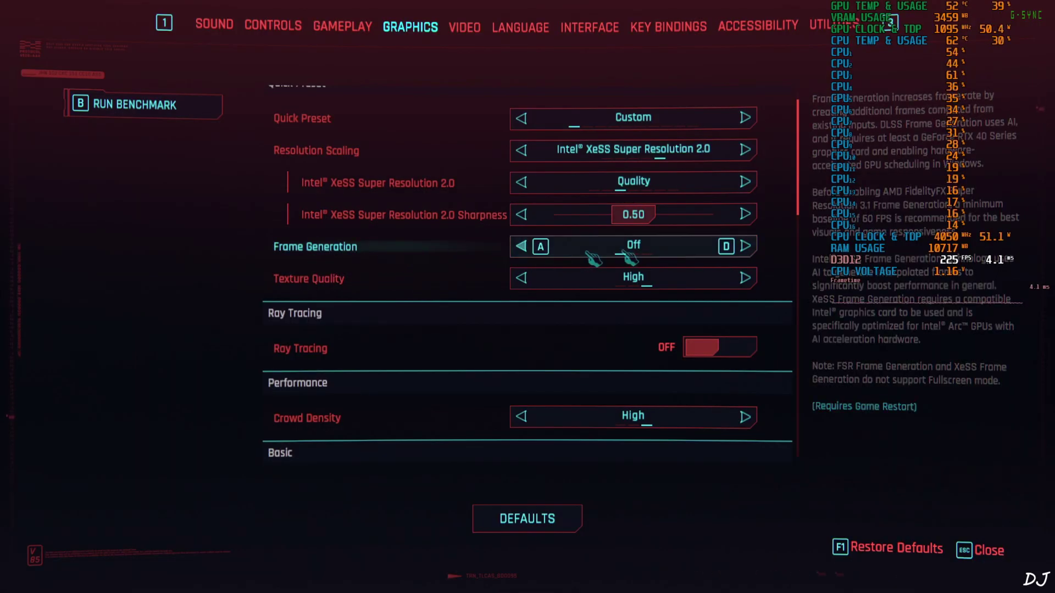
{"action": "scroll", "coordinate": [377, 227], "scroll_direction": "down", "scroll_amount": 1}
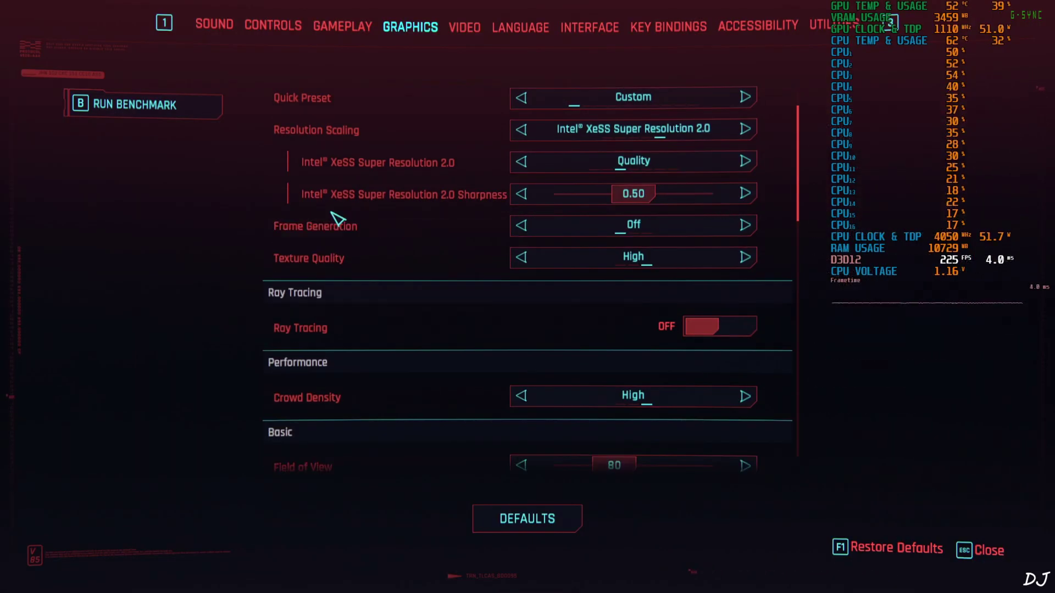
{"action": "scroll", "coordinate": [449, 248], "scroll_direction": "down", "scroll_amount": 1}
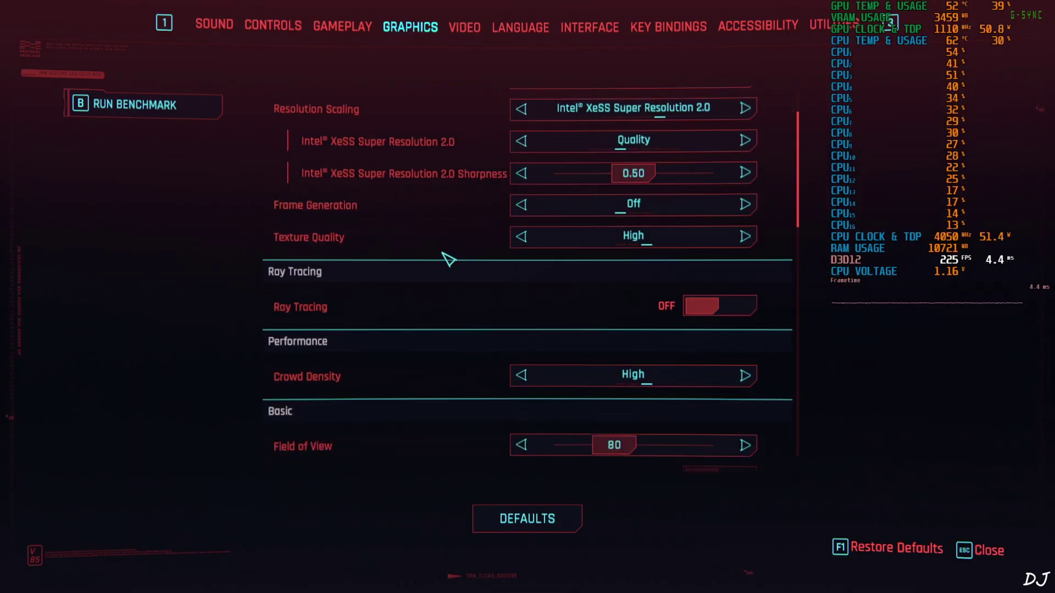
{"action": "scroll", "coordinate": [447, 258], "scroll_direction": "down", "scroll_amount": 1}
{"action": "scroll", "coordinate": [445, 256], "scroll_direction": "down", "scroll_amount": 5}
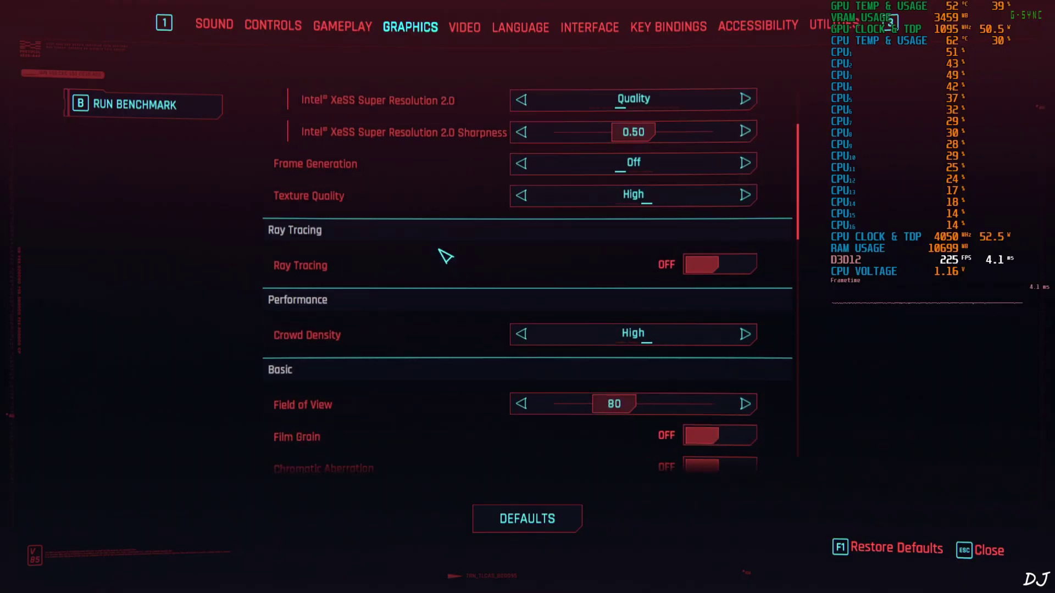
{"action": "scroll", "coordinate": [450, 283], "scroll_direction": "down", "scroll_amount": 2}
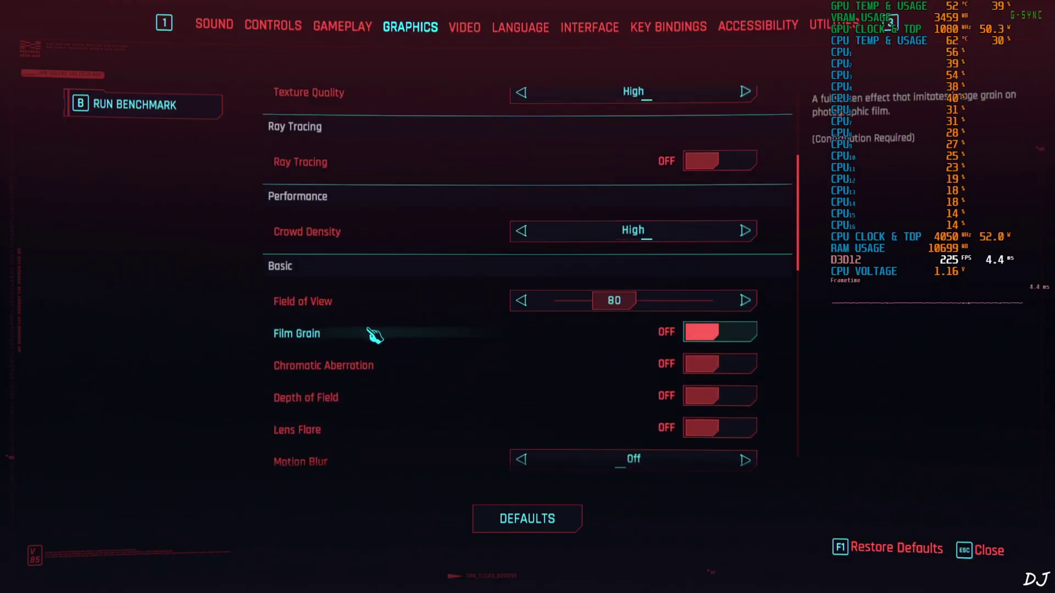
{"action": "scroll", "coordinate": [412, 372], "scroll_direction": "down", "scroll_amount": 1}
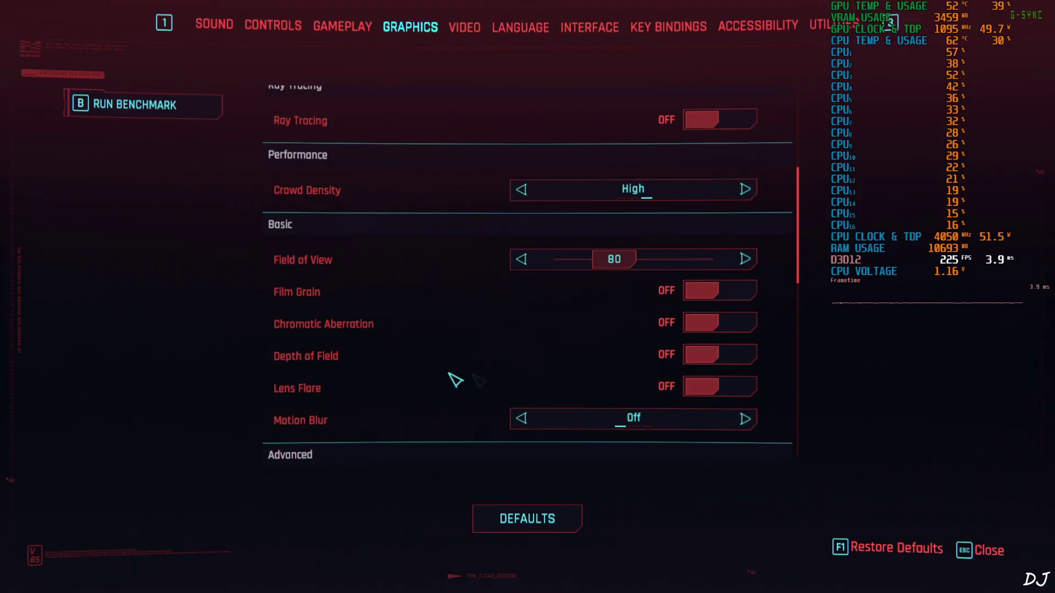
{"action": "scroll", "coordinate": [355, 373], "scroll_direction": "down", "scroll_amount": 1}
{"action": "scroll", "coordinate": [541, 362], "scroll_direction": "down", "scroll_amount": 13}
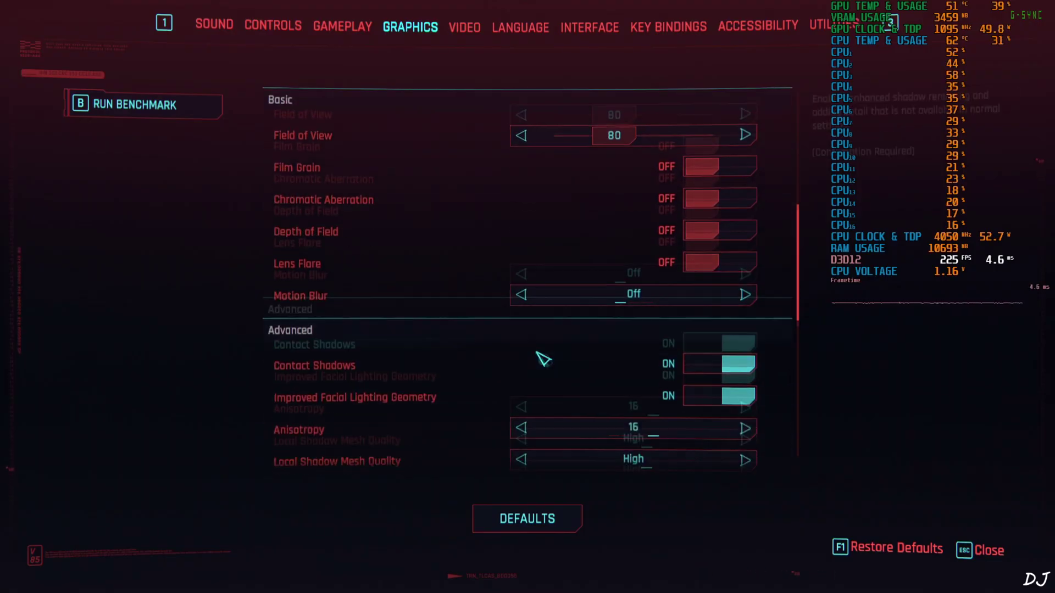
{"action": "scroll", "coordinate": [541, 354], "scroll_direction": "down", "scroll_amount": 11}
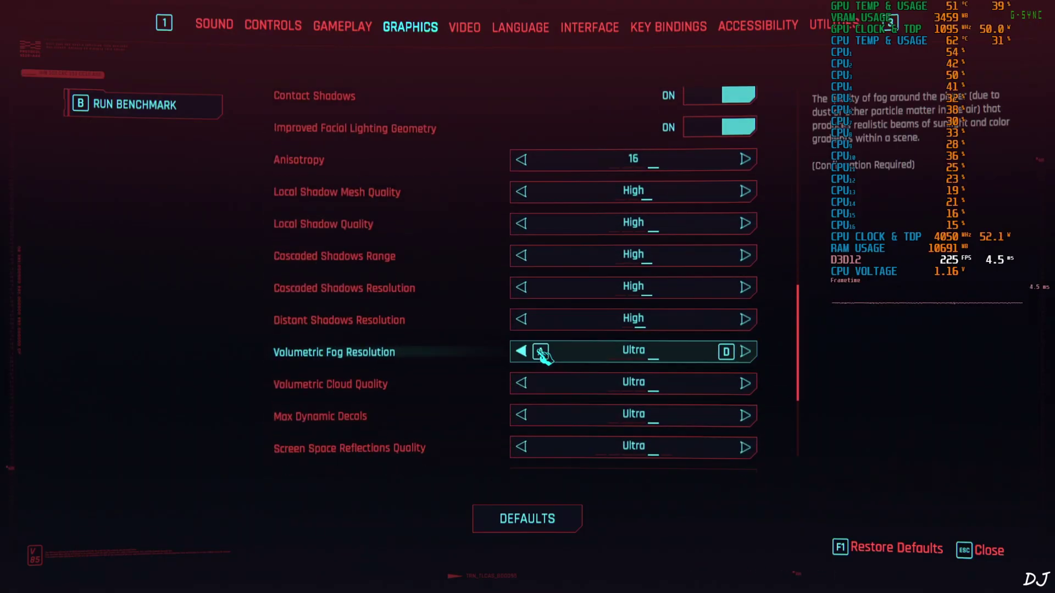
{"action": "scroll", "coordinate": [542, 357], "scroll_direction": "down", "scroll_amount": 4}
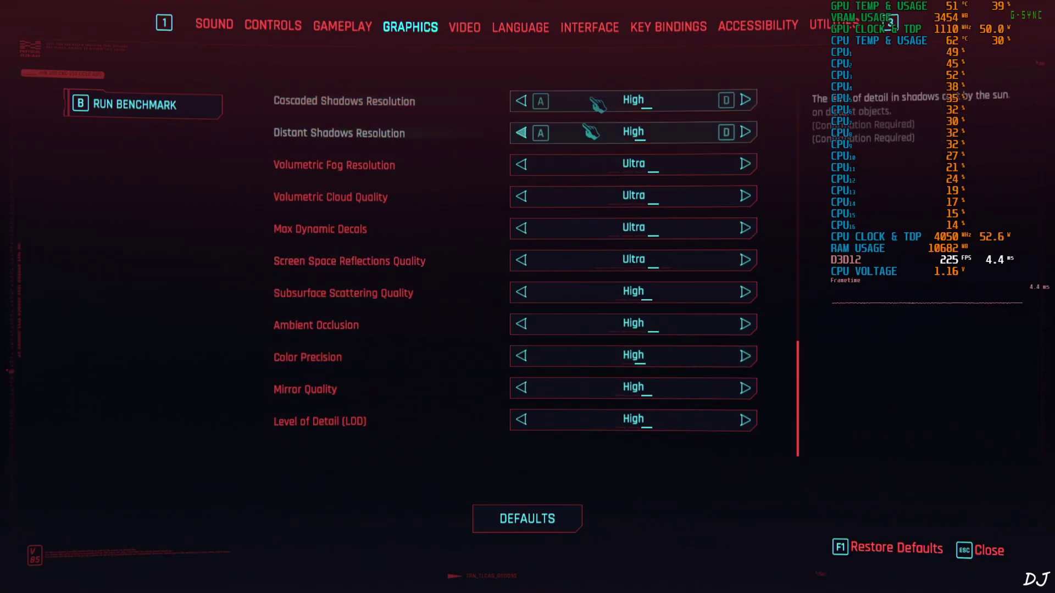
{"action": "left_click", "coordinate": [479, 29]}
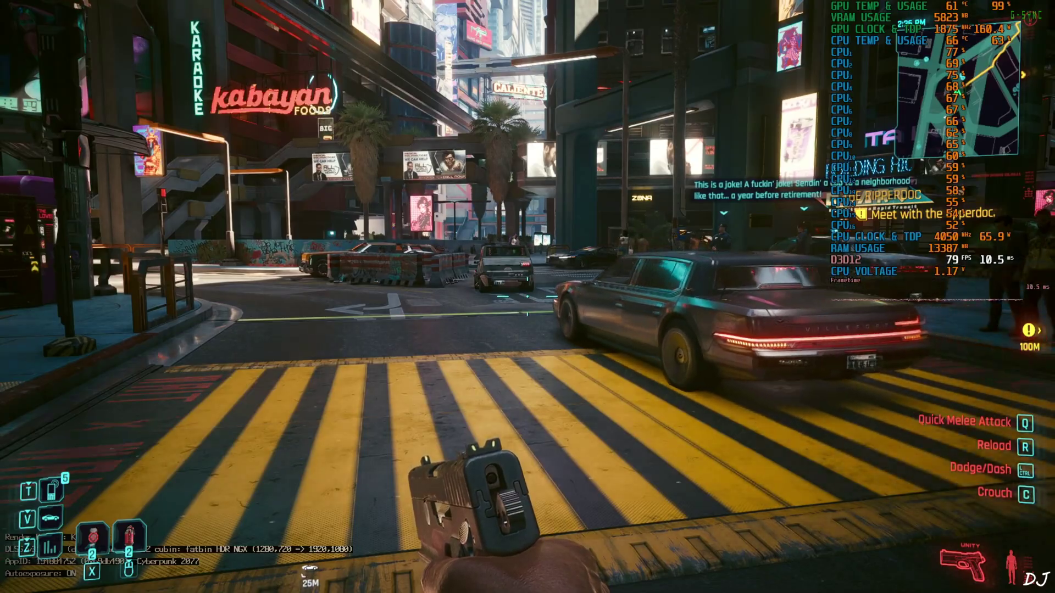
- Open the OptiScaler overlay with Insert, reposition it, and keep DLSS as the upscaler
{"action": "key", "text": "Insert"}
{"action": "left_click_drag", "start_coordinate": [579, 105], "coordinate": [474, 67]}
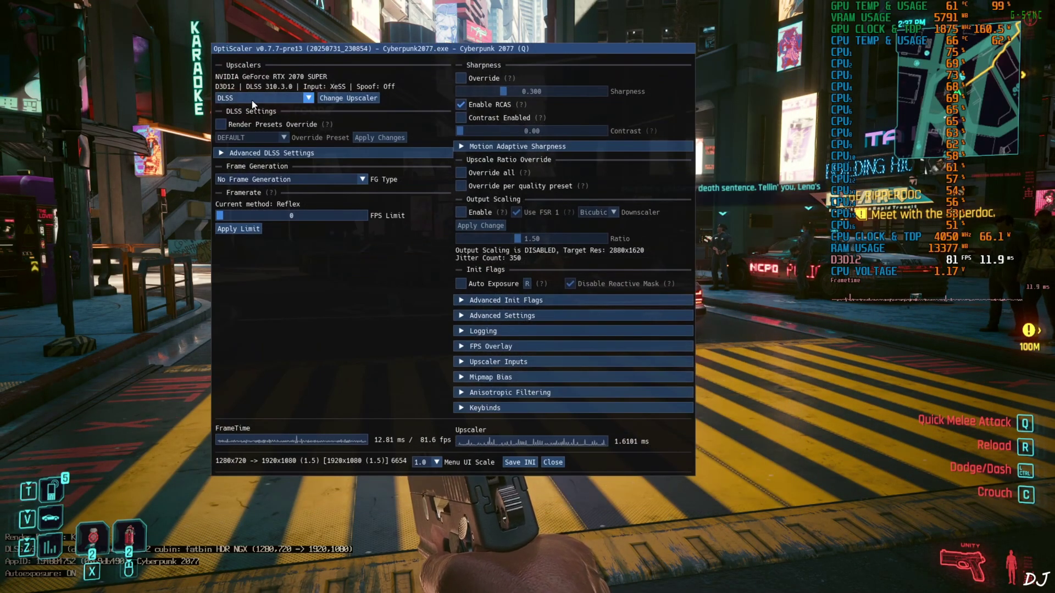
{"action": "left_click", "coordinate": [229, 97]}
{"action": "left_click", "coordinate": [234, 151]}
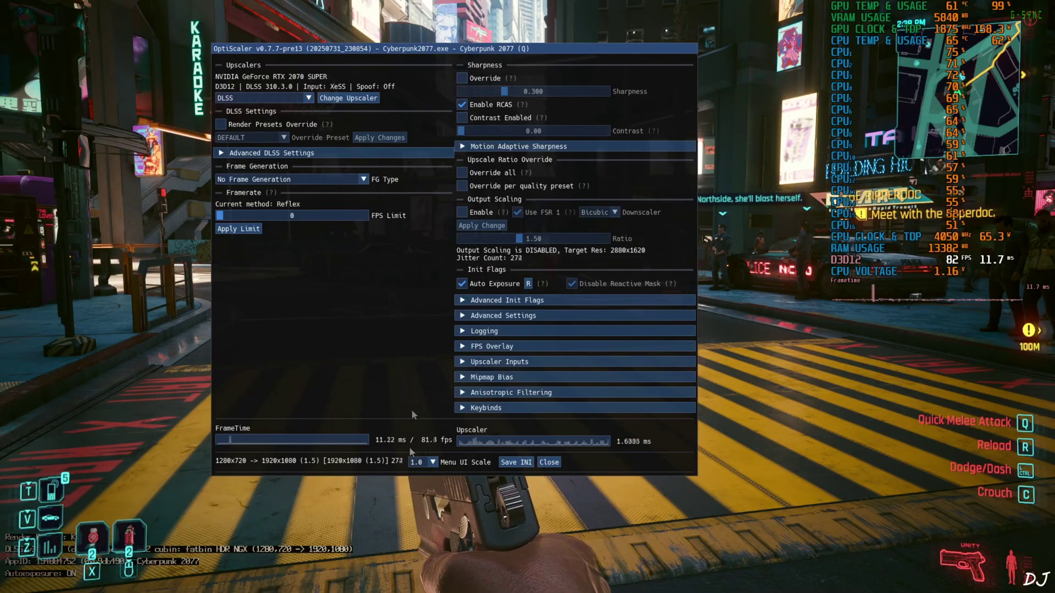
{"action": "left_click_drag", "start_coordinate": [329, 55], "coordinate": [400, 55]}
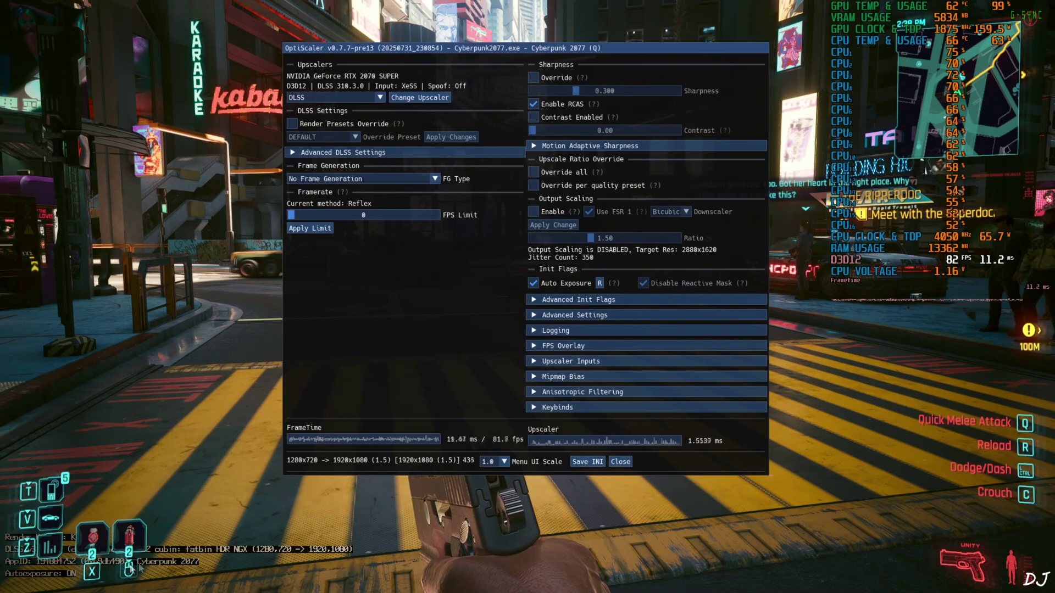